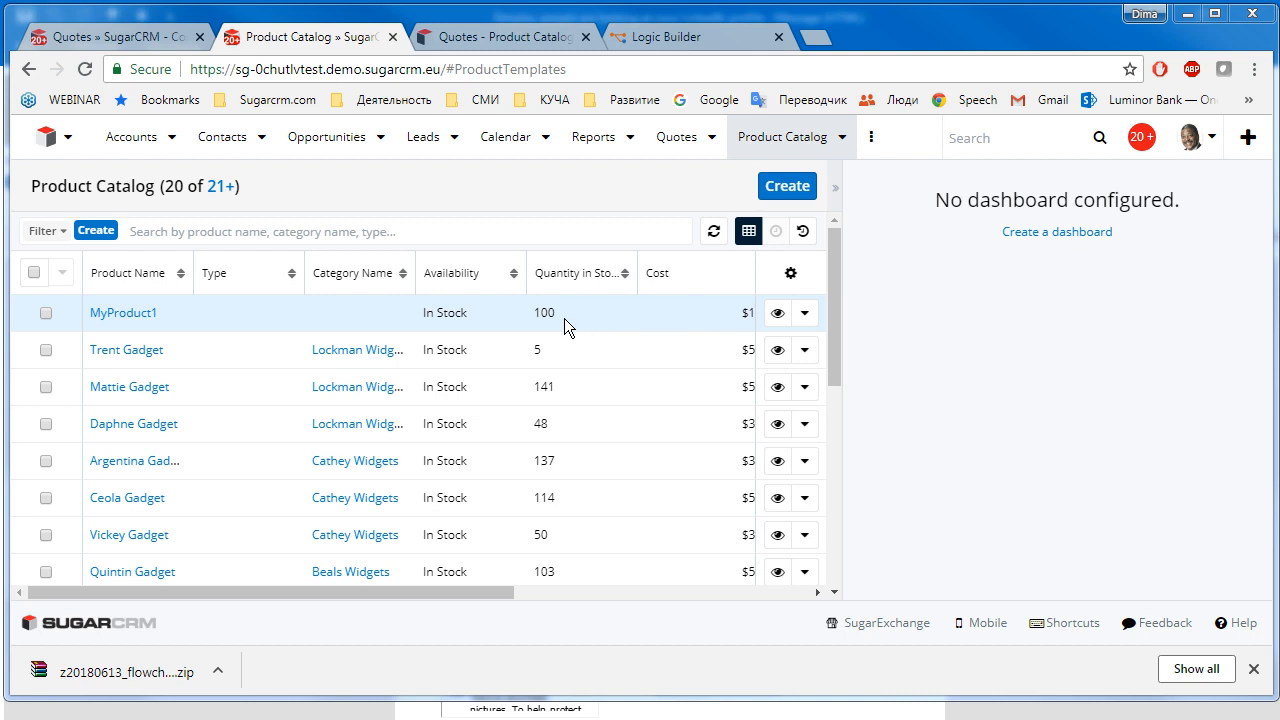
# Start a new quote from the Quotes module and add an empty quoted line item to it
pyautogui.click(110, 36)
pyautogui.click(712, 138)
pyautogui.click(711, 186)
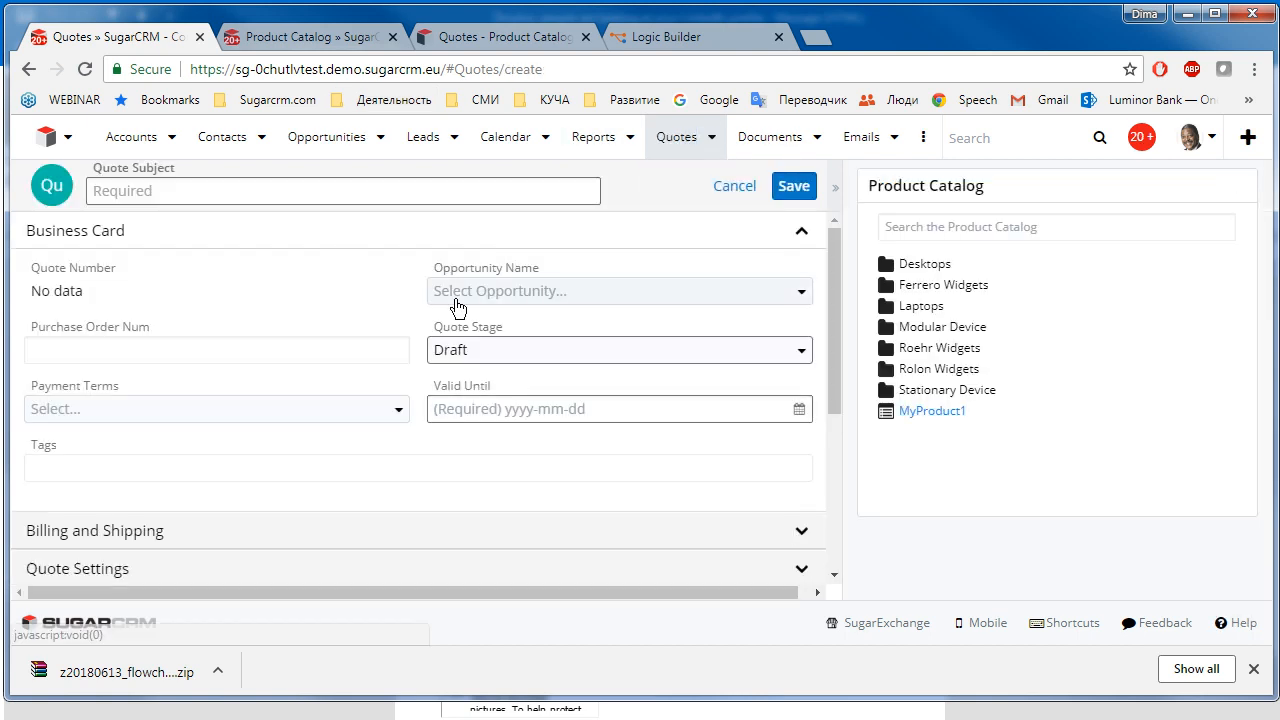
pyautogui.scroll(-3, 423, 325)
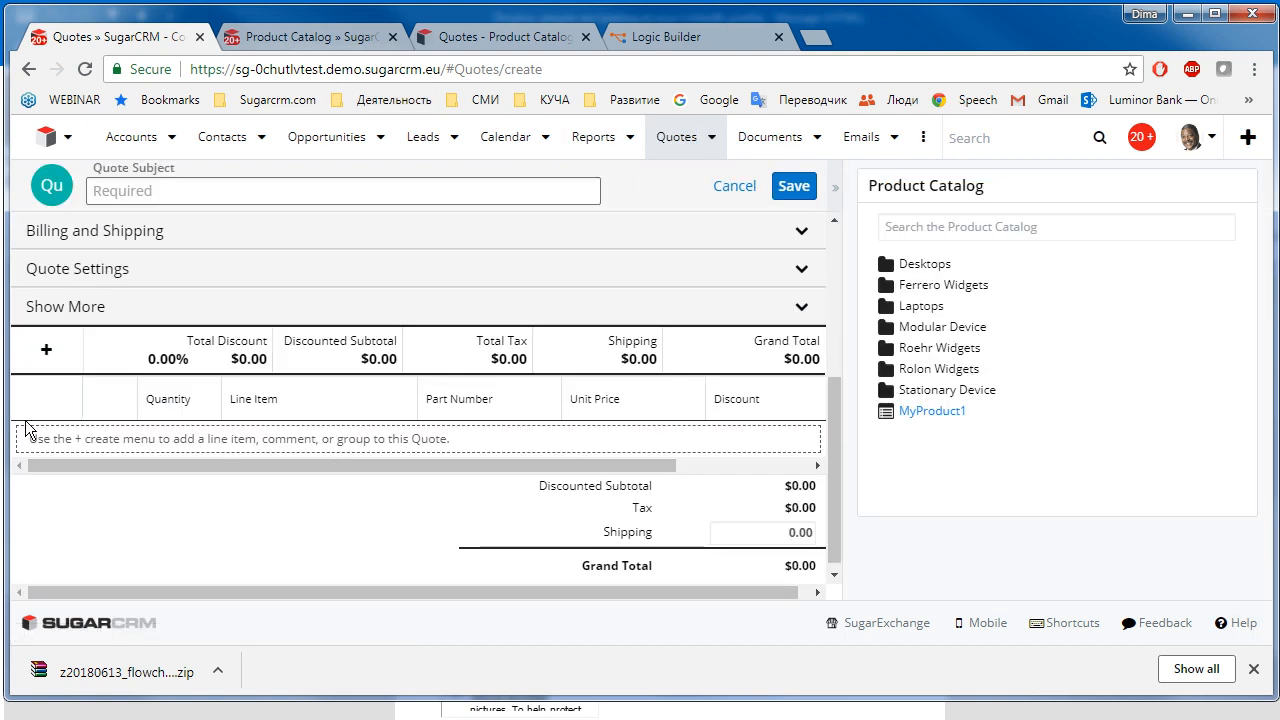
pyautogui.click(46, 360)
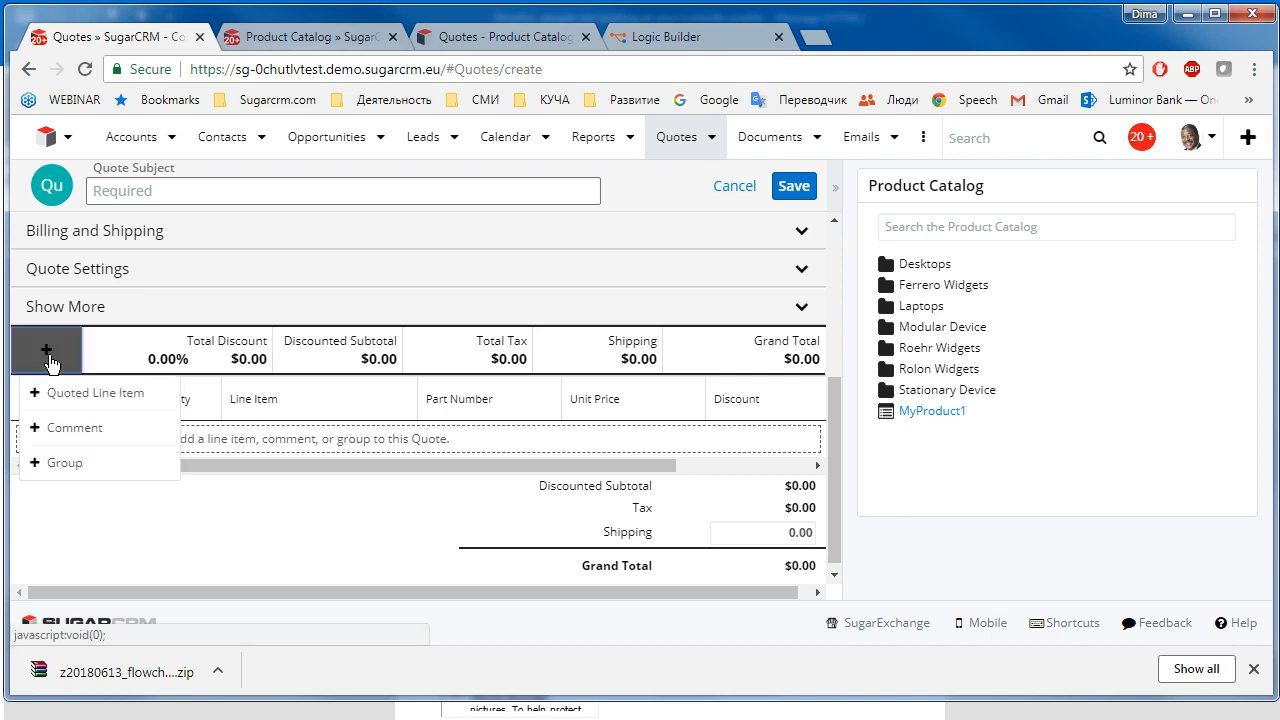
pyautogui.click(104, 400)
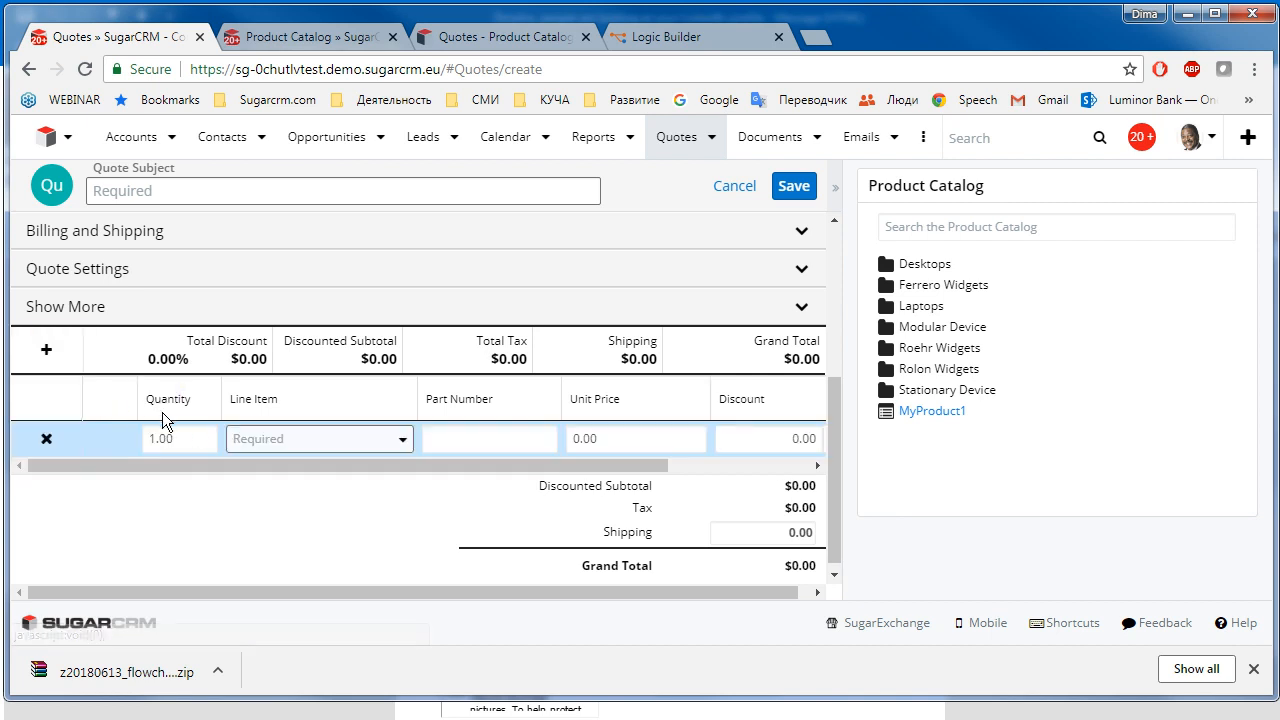
# Select MyProduct1 from the product catalog for the line item and set its quantity to 5
pyautogui.click(400, 440)
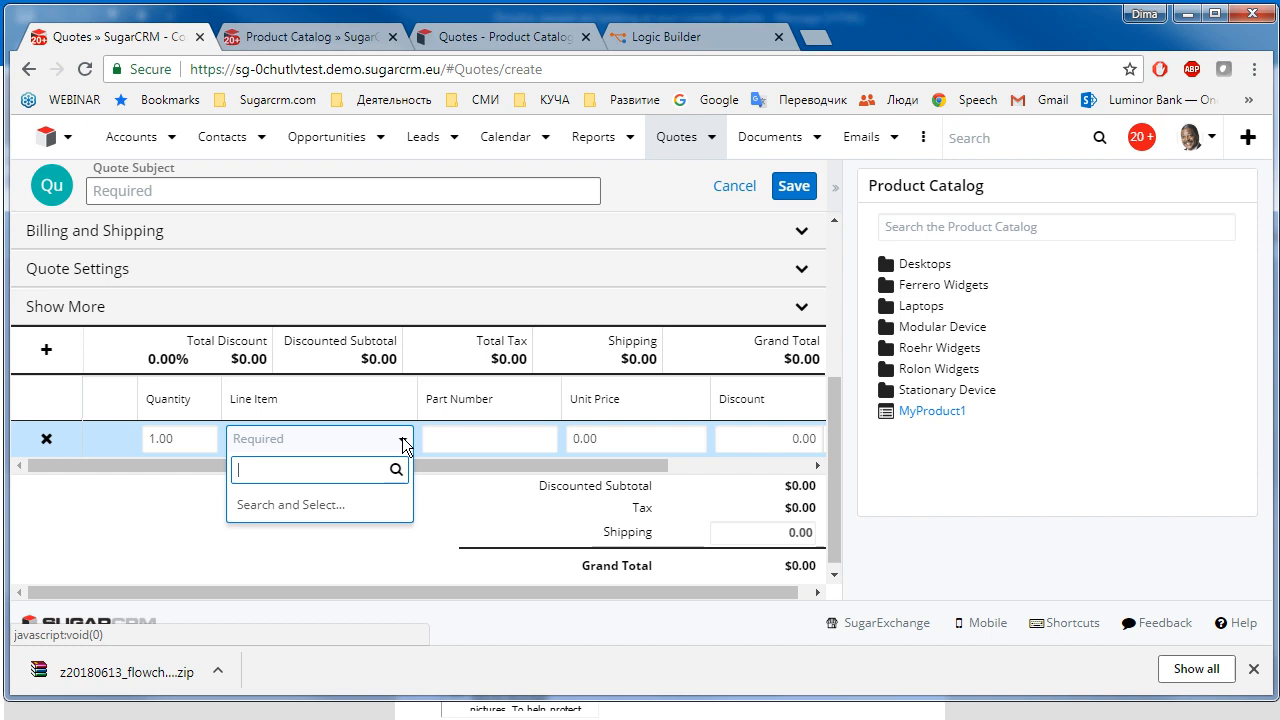
pyautogui.click(342, 501)
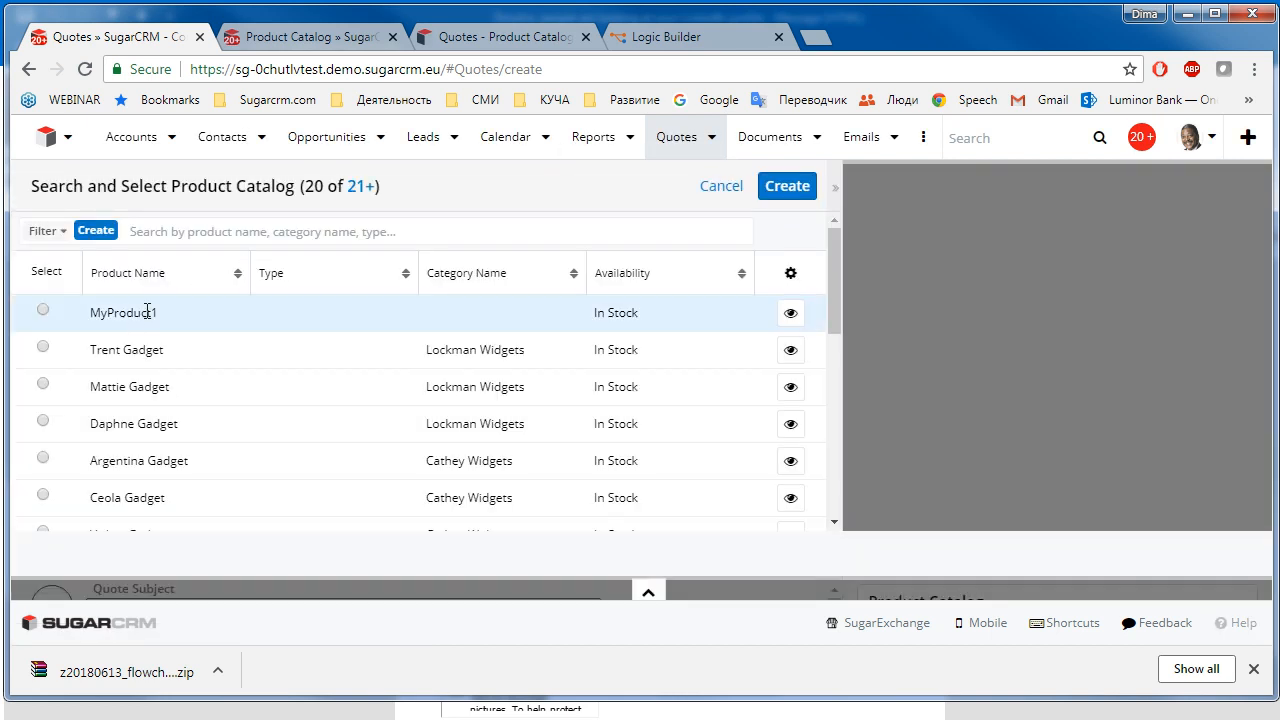
pyautogui.click(134, 308)
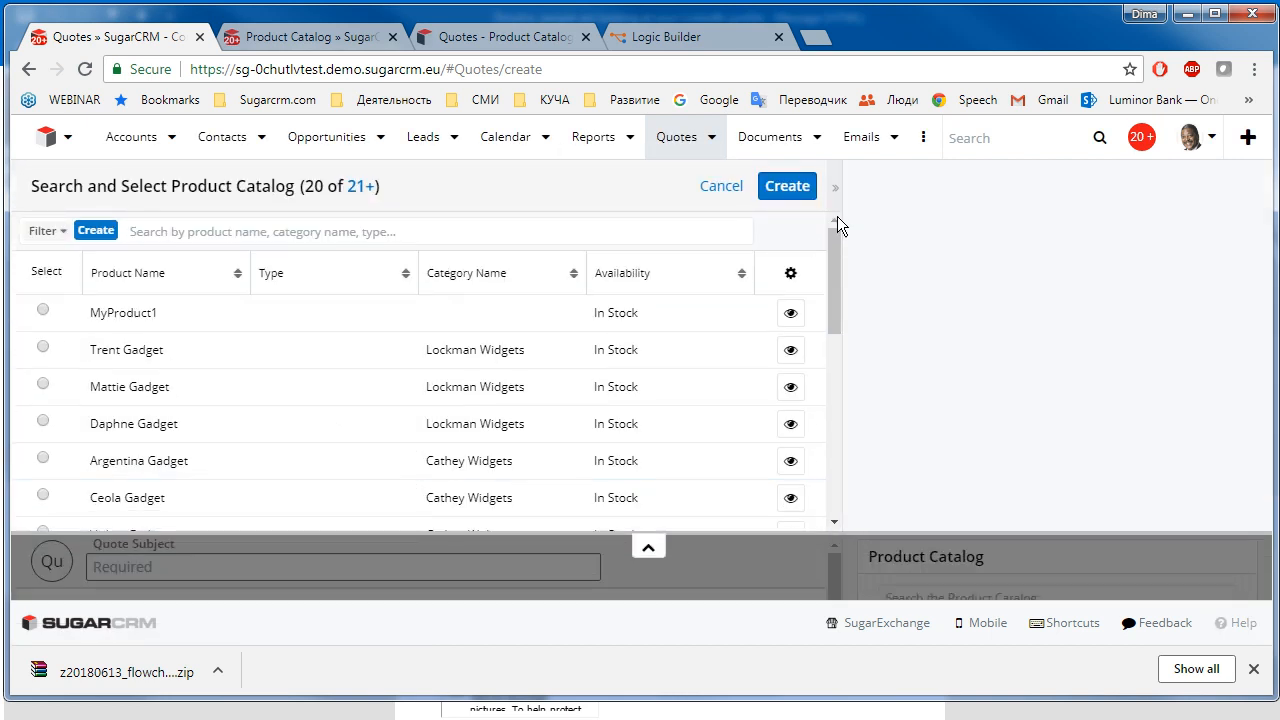
pyautogui.click(100, 312)
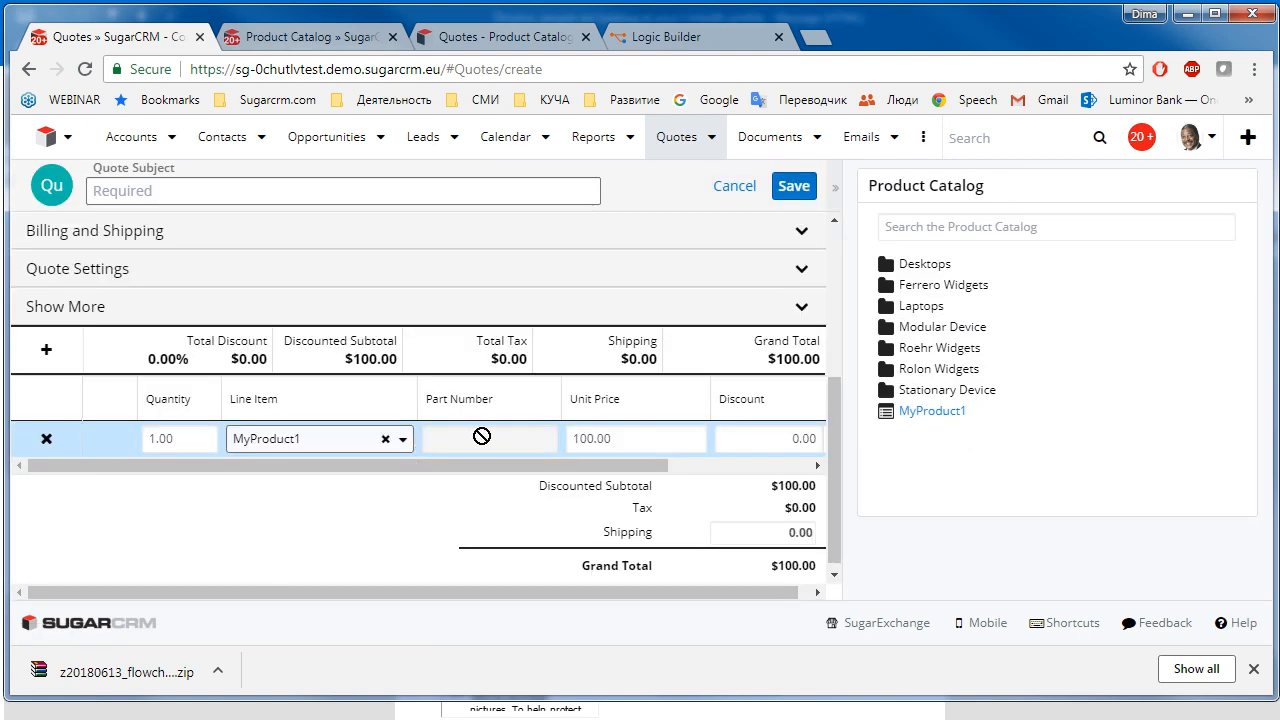
pyautogui.click(185, 435)
pyautogui.moveTo(185, 435); pyautogui.dragTo(115, 435)
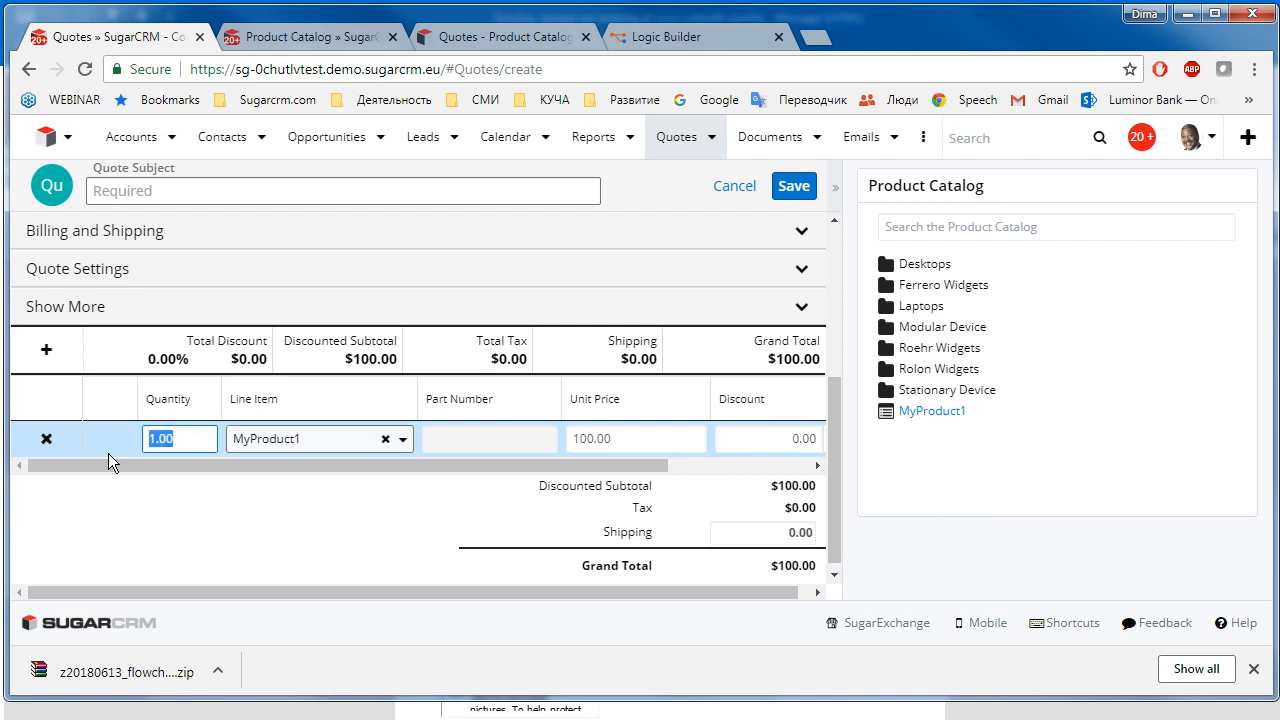
pyautogui.write('5')
# Enter "my quote" as the quote subject and set the Valid Until date to 2018-06-14
pyautogui.scroll(3, 228, 502)
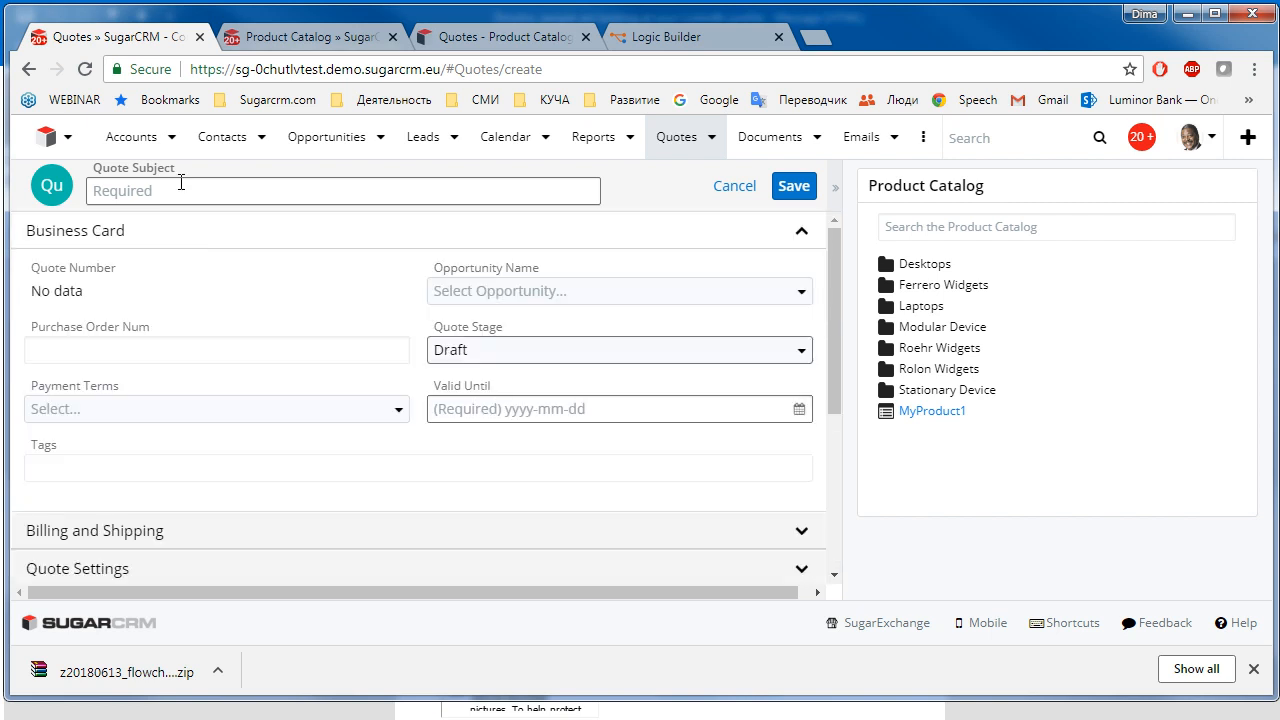
pyautogui.click(181, 191)
pyautogui.write('my ')
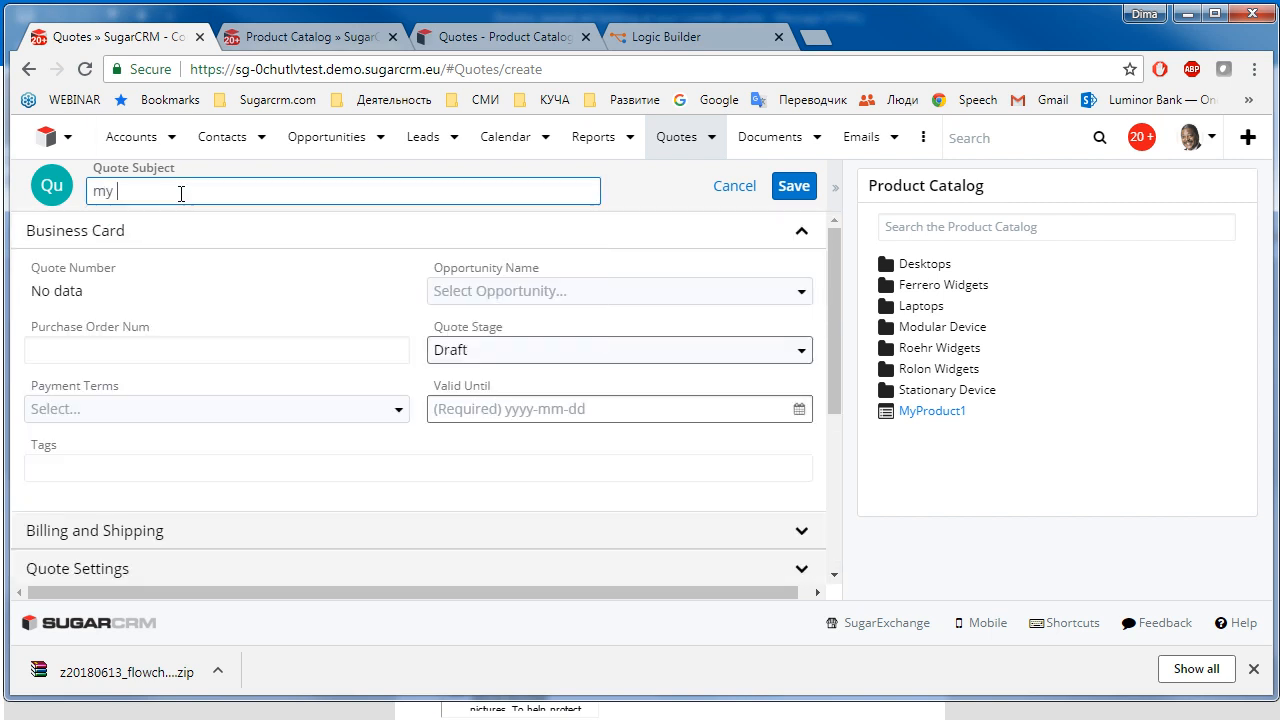
pyautogui.write('quote')
pyautogui.click(788, 196)
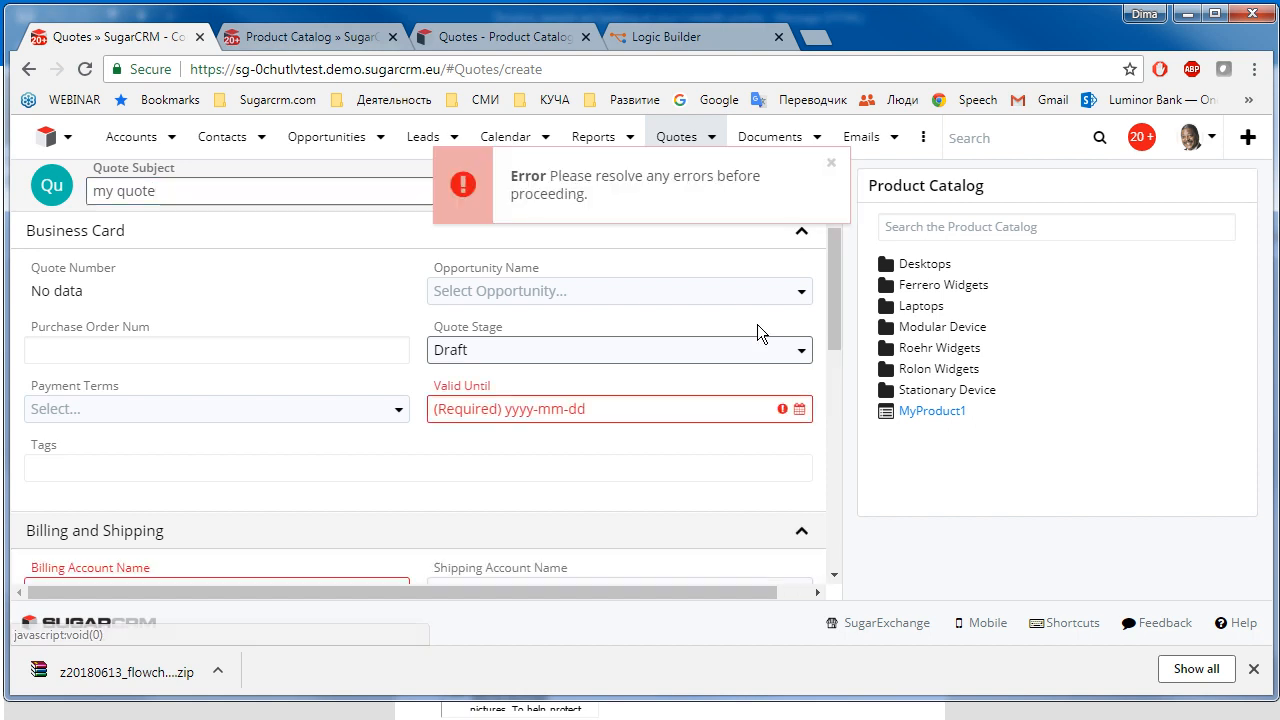
pyautogui.click(799, 410)
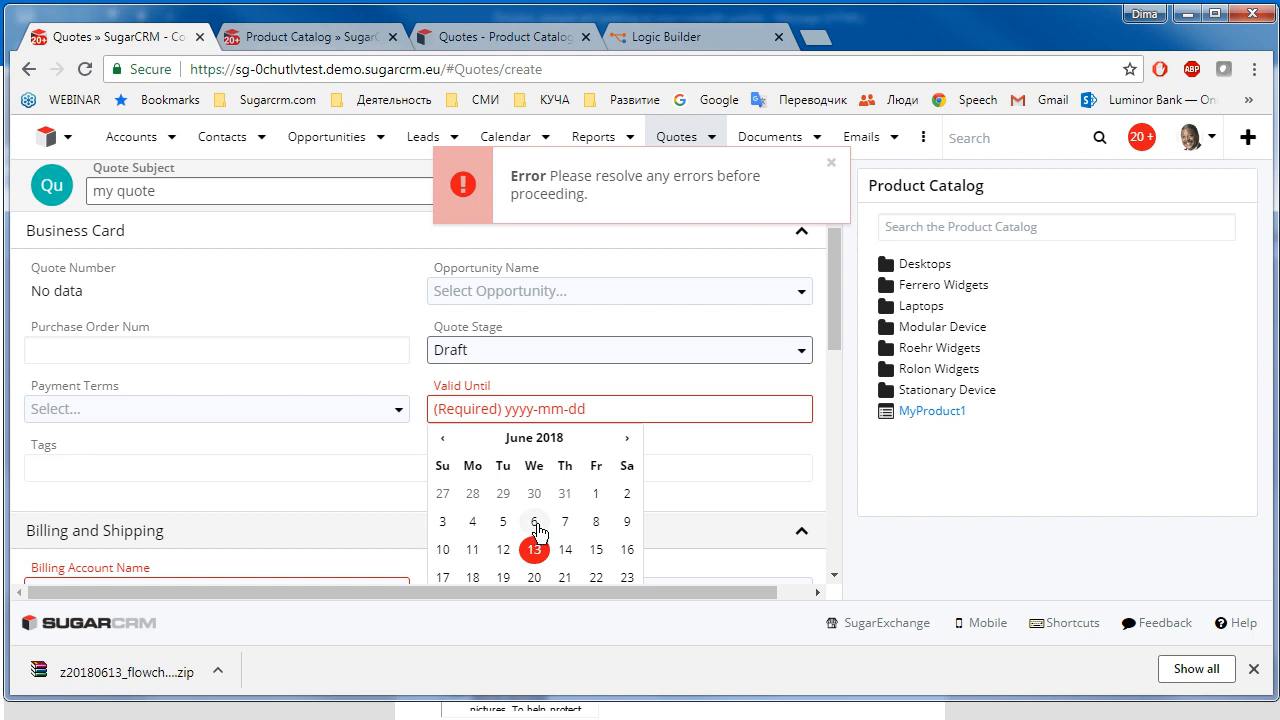
pyautogui.click(566, 550)
# Choose the first listed account as billing account, accept overwriting the billing address values, and save the quote
pyautogui.scroll(-1, 374, 514)
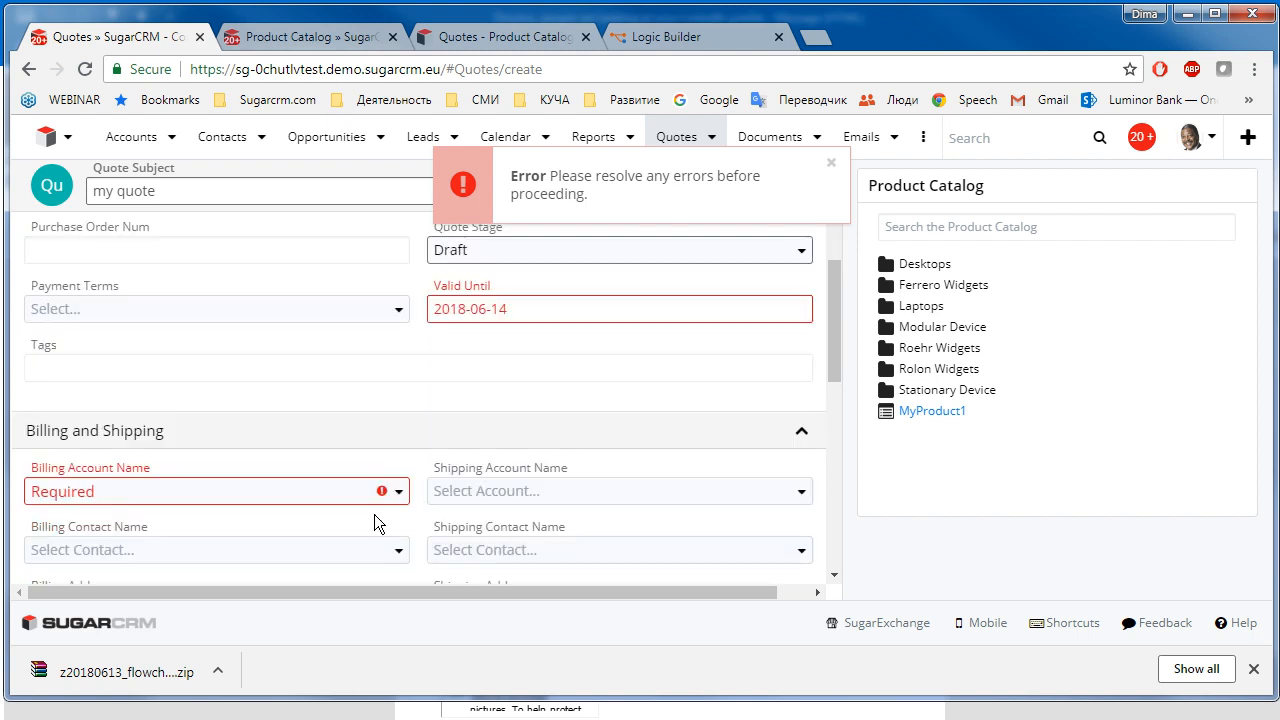
pyautogui.click(398, 491)
pyautogui.click(300, 556)
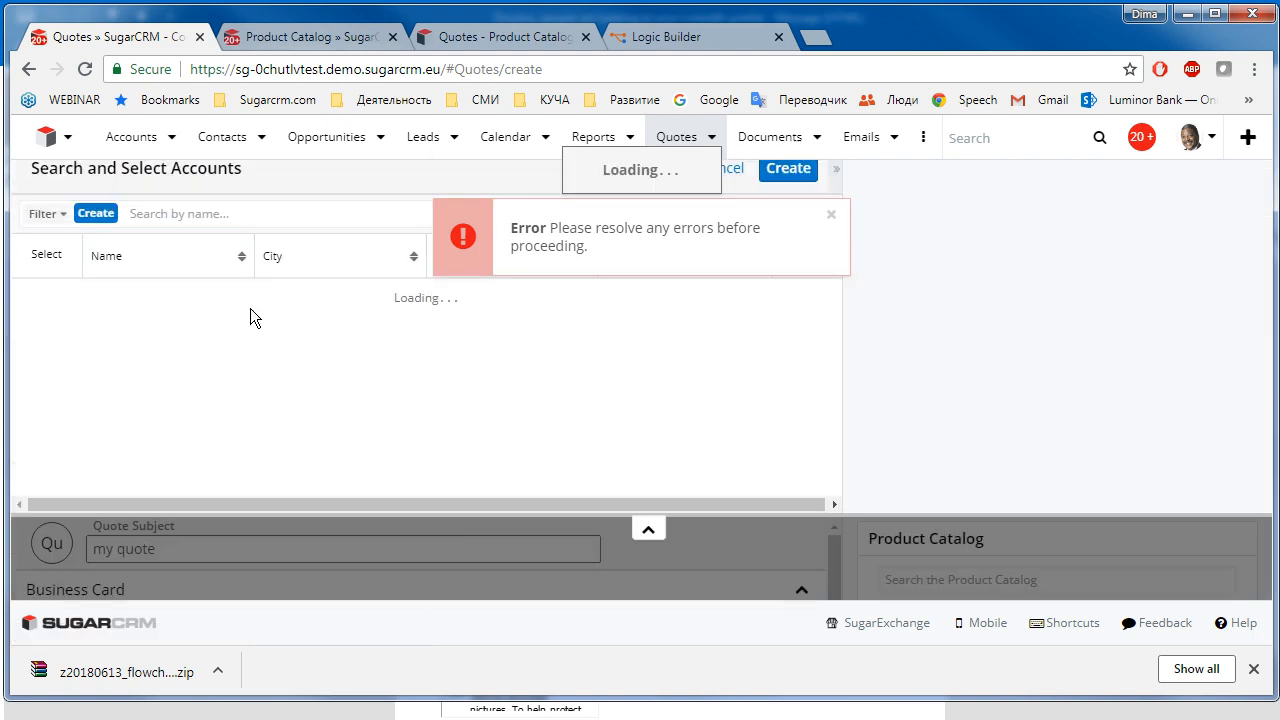
pyautogui.click(170, 312)
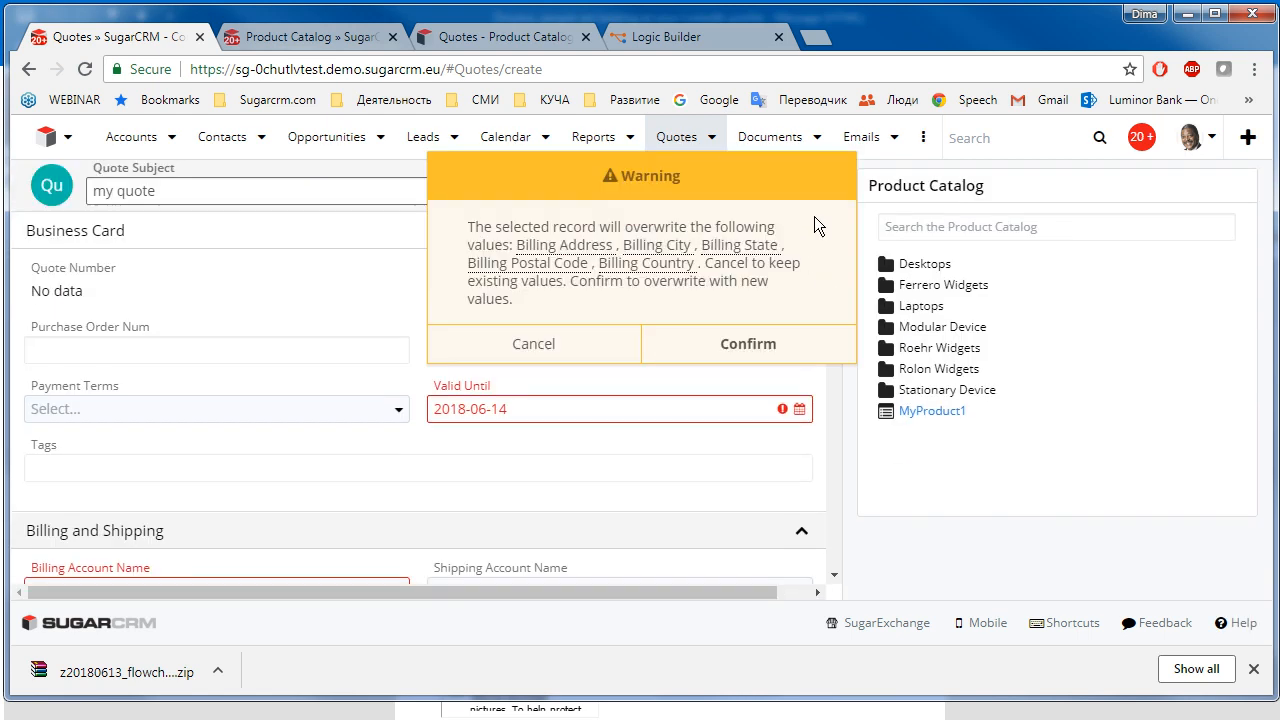
pyautogui.click(728, 352)
pyautogui.click(792, 188)
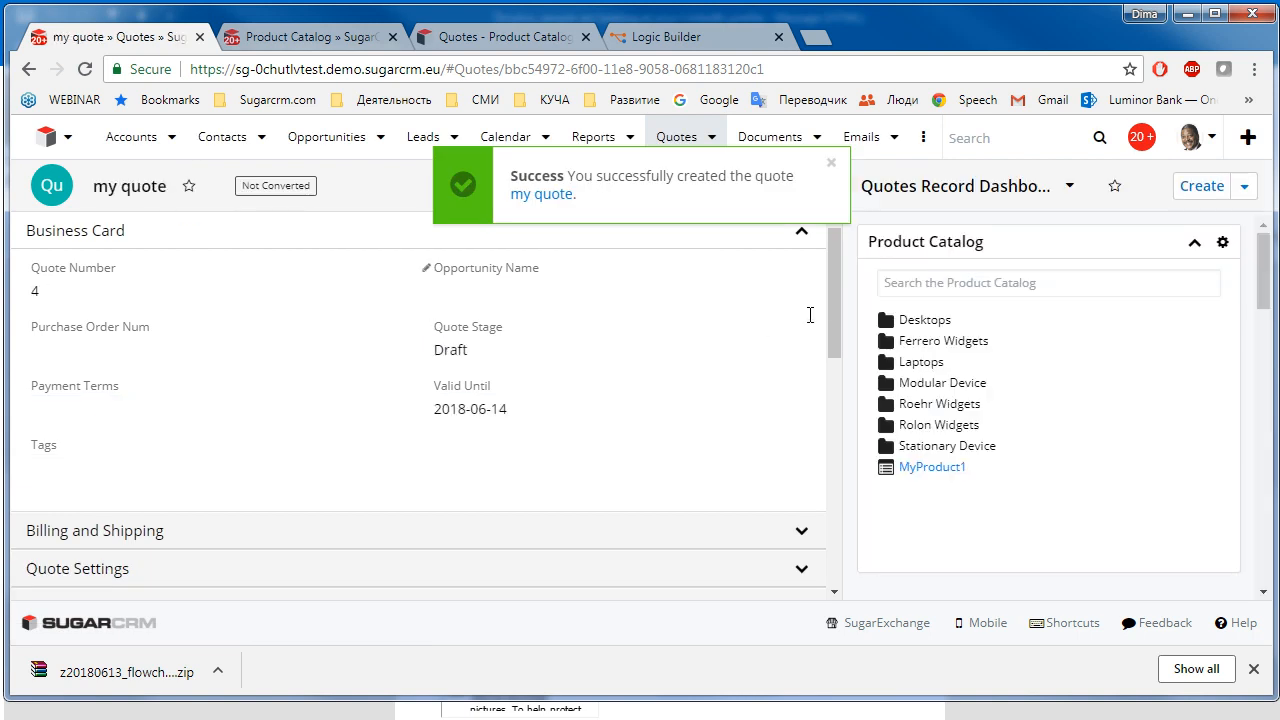
# Check the MyProduct1 line item in the saved quote and its stock quantity in the Product Catalog
pyautogui.moveTo(832, 296); pyautogui.dragTo(835, 370)
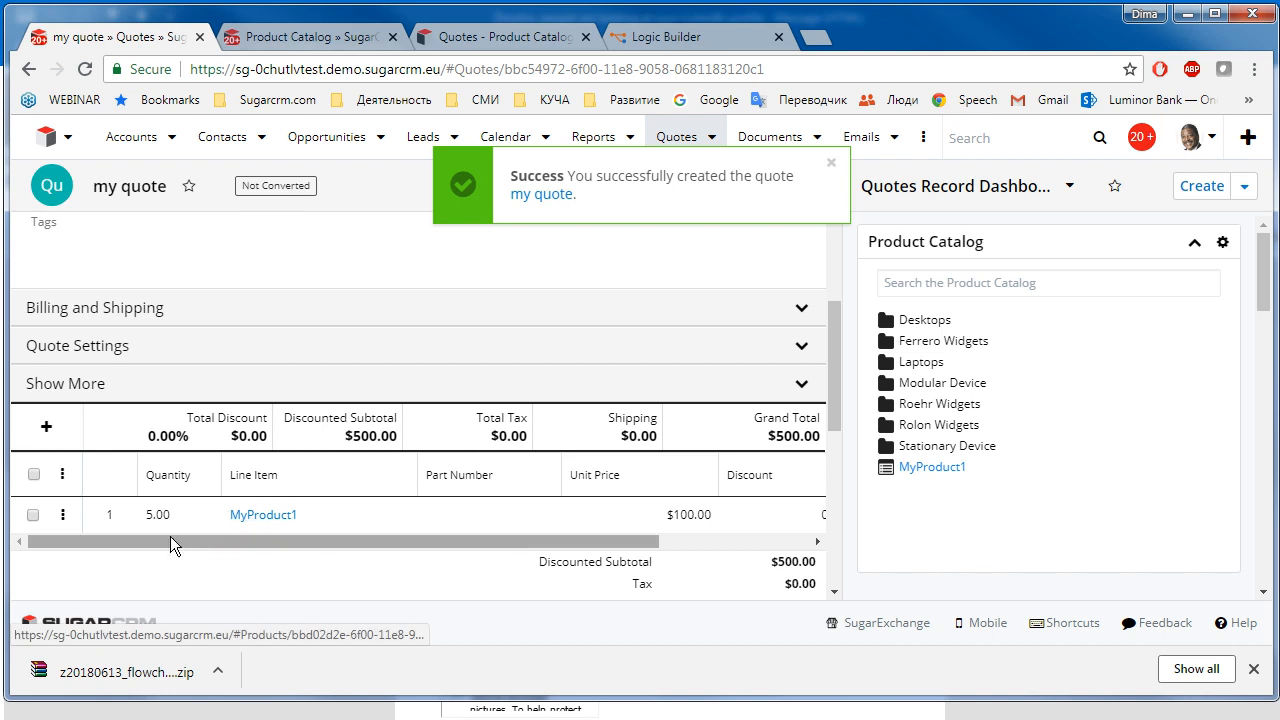
pyautogui.click(295, 38)
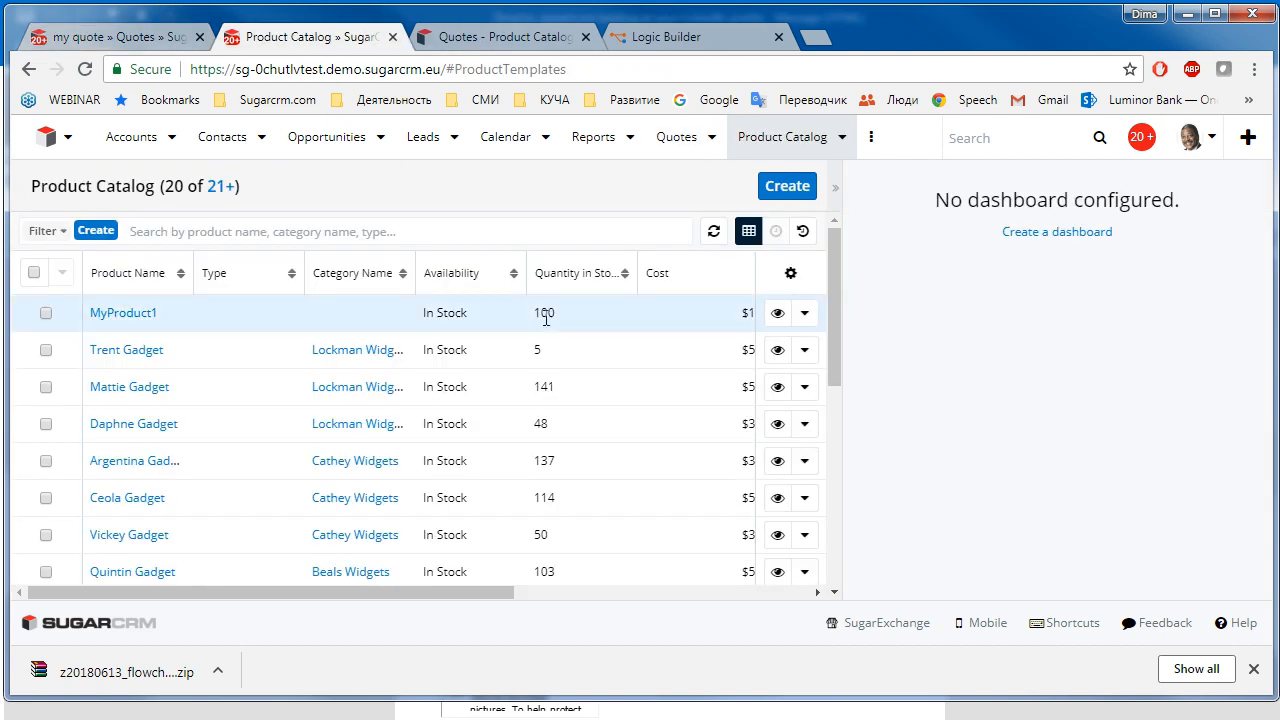
# Return to the "my quote" record, change its Quote Stage to Confirmed, and save the record
pyautogui.click(95, 37)
pyautogui.scroll(3, 834, 332)
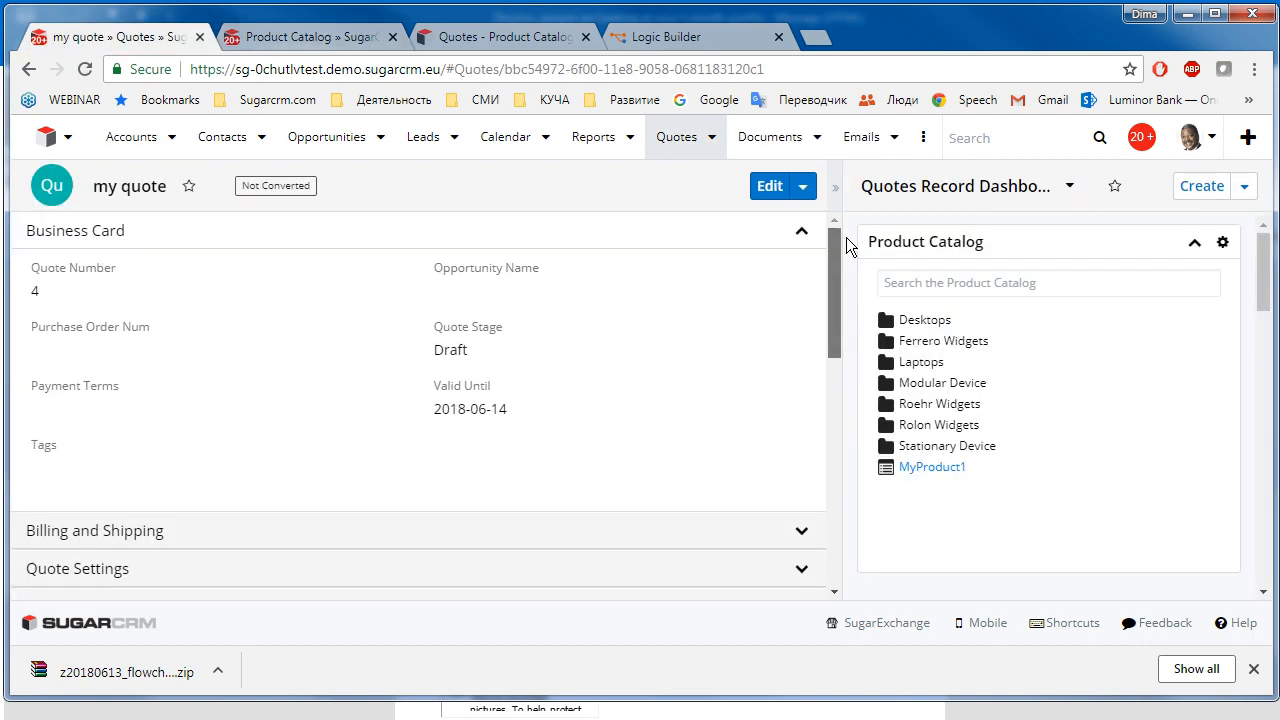
pyautogui.click(470, 348)
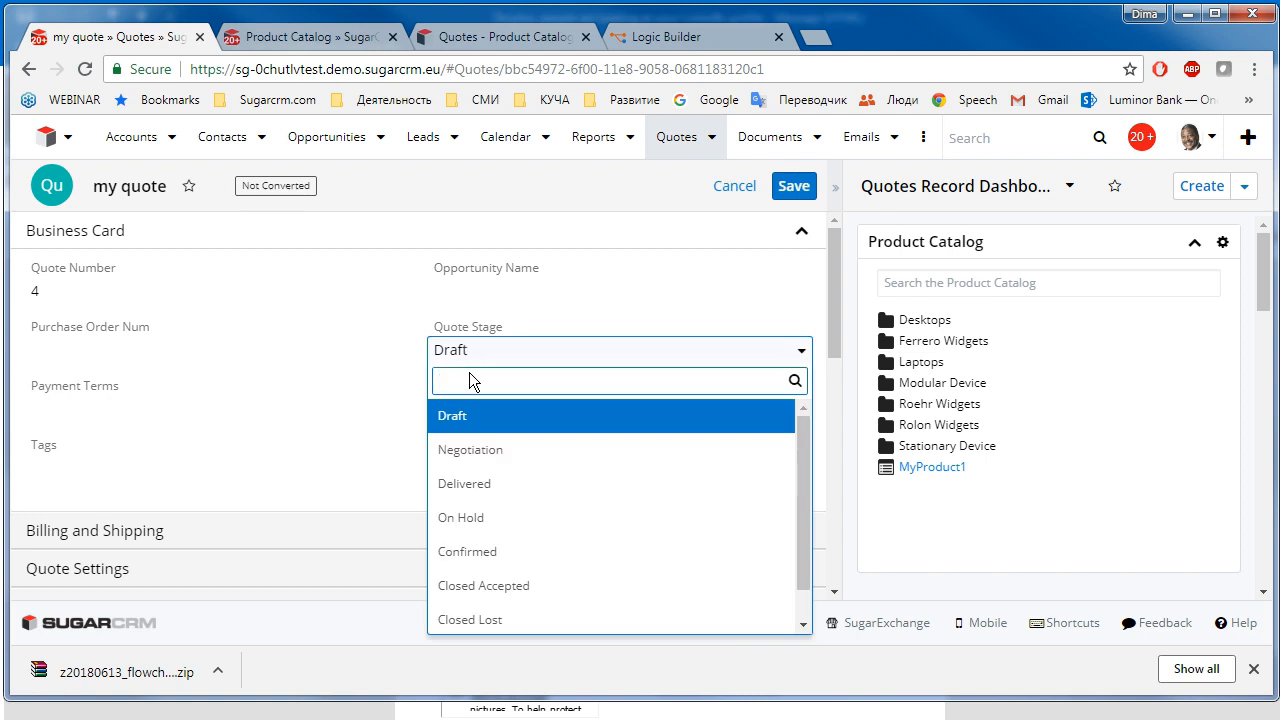
pyautogui.click(505, 558)
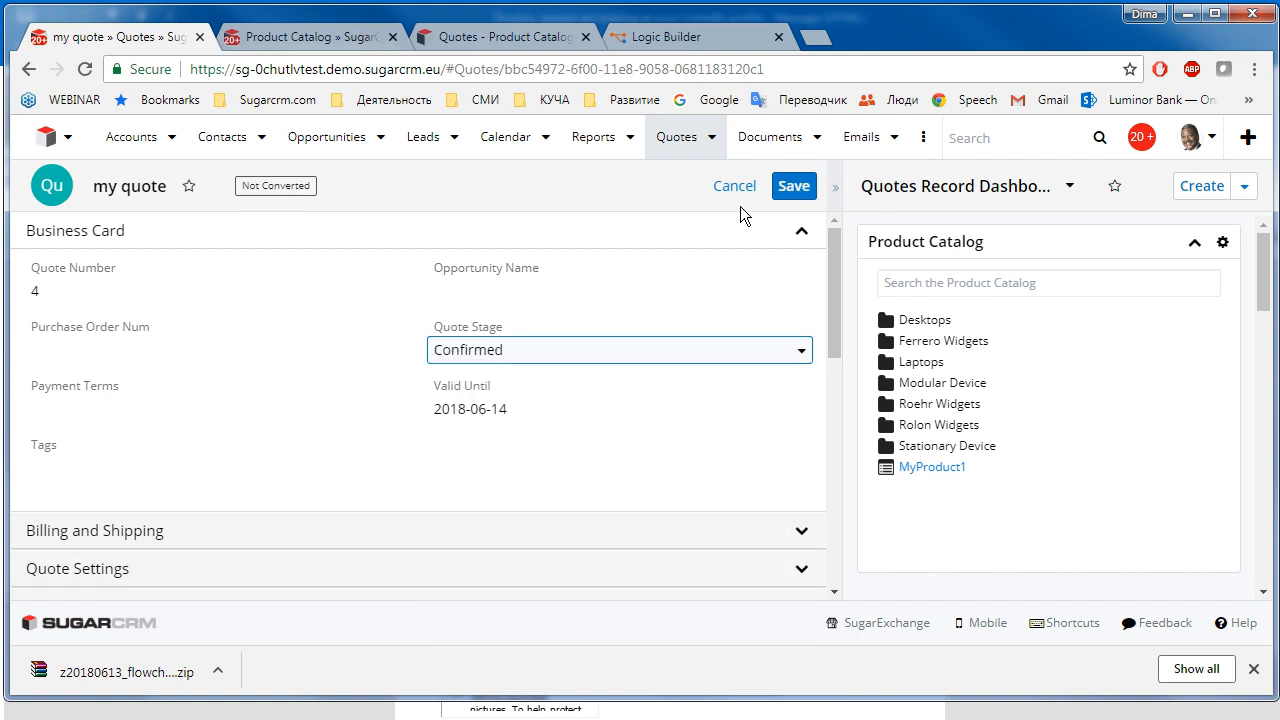
pyautogui.click(794, 186)
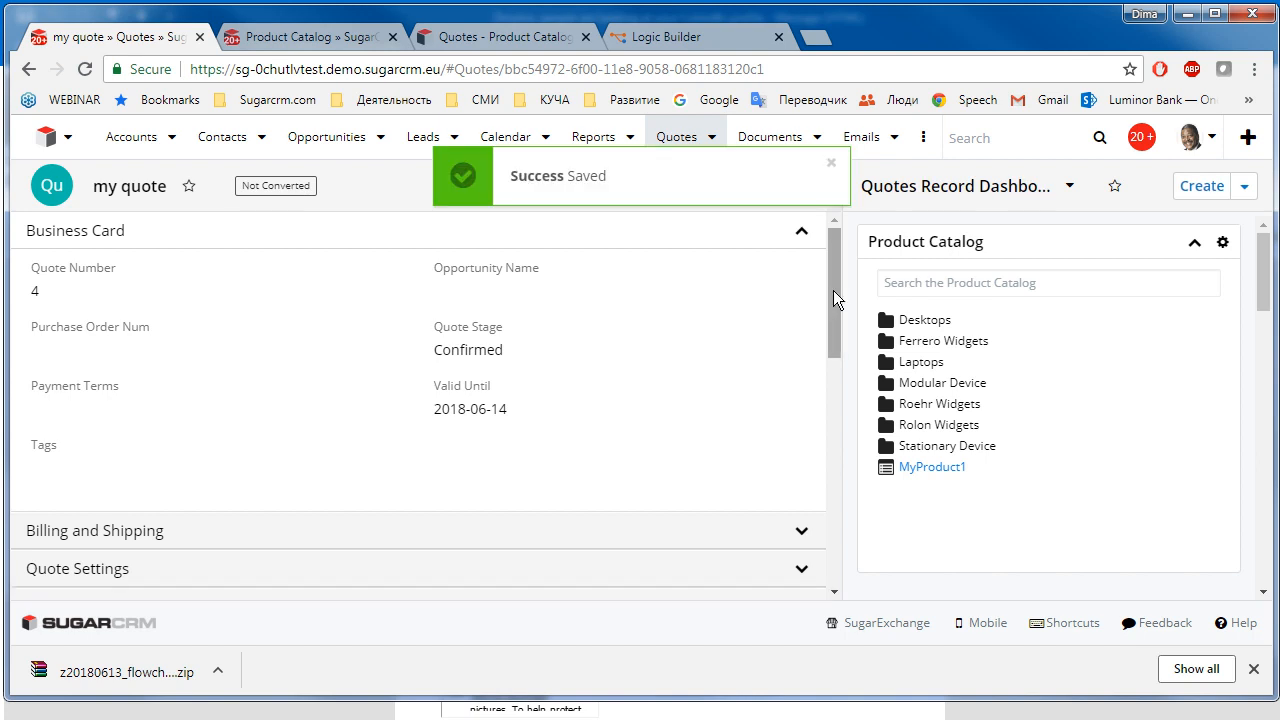
# Reload the Product Catalog list and check the stock quantity of MyProduct1
pyautogui.click(306, 37)
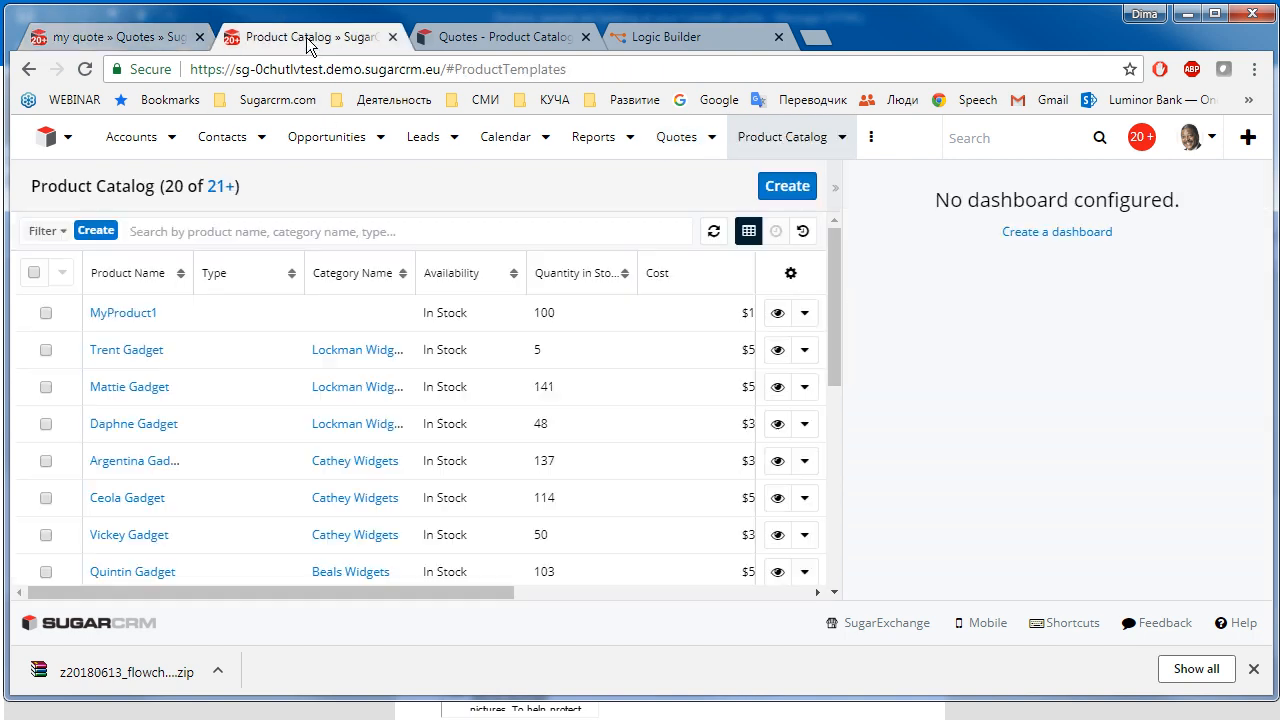
pyautogui.press('F5')
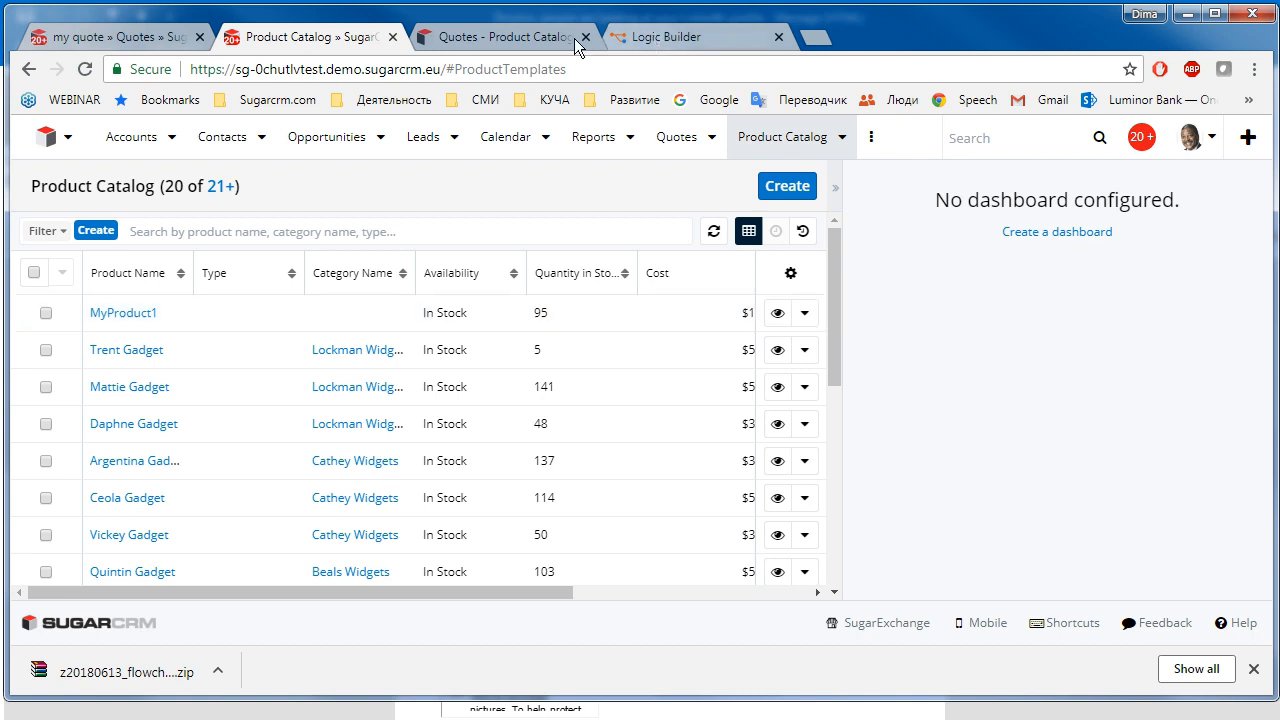
# Switch to Logic Builder and examine the On Data Change block and the Sugar URL used for importing metadata
pyautogui.click(667, 37)
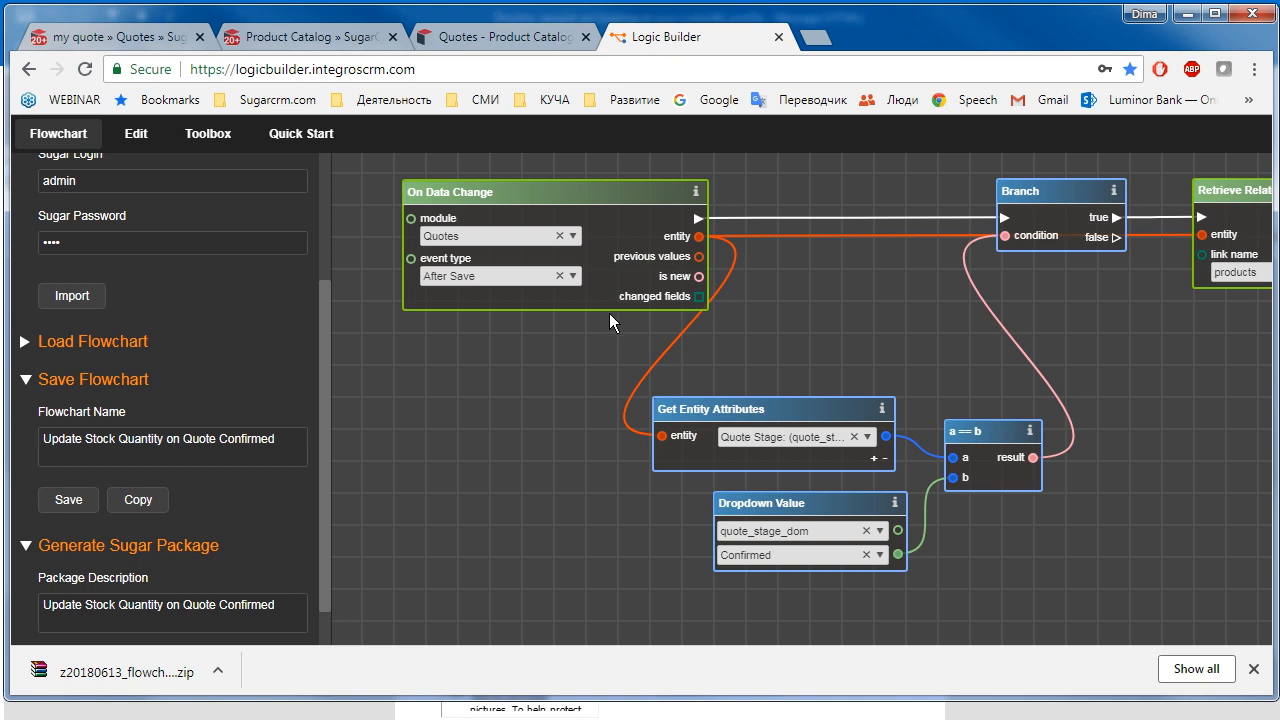
pyautogui.moveTo(838, 293); pyautogui.dragTo(812, 358)
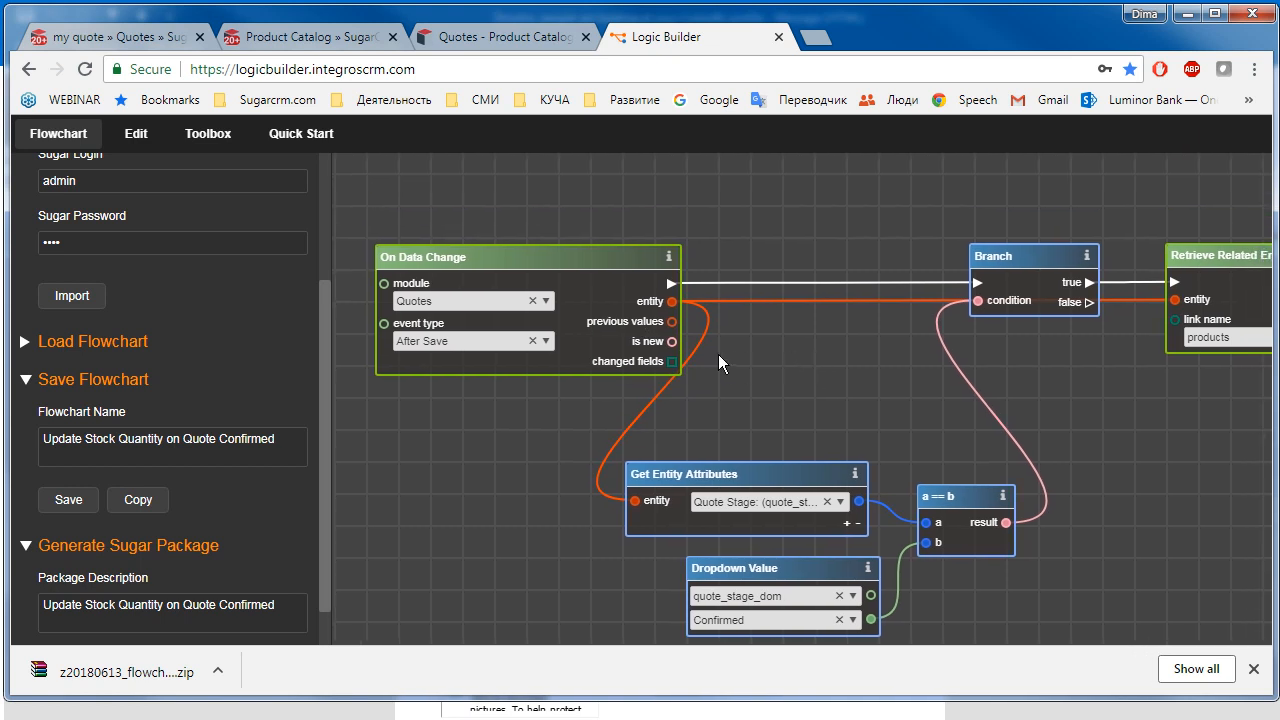
pyautogui.moveTo(328, 308); pyautogui.dragTo(320, 193)
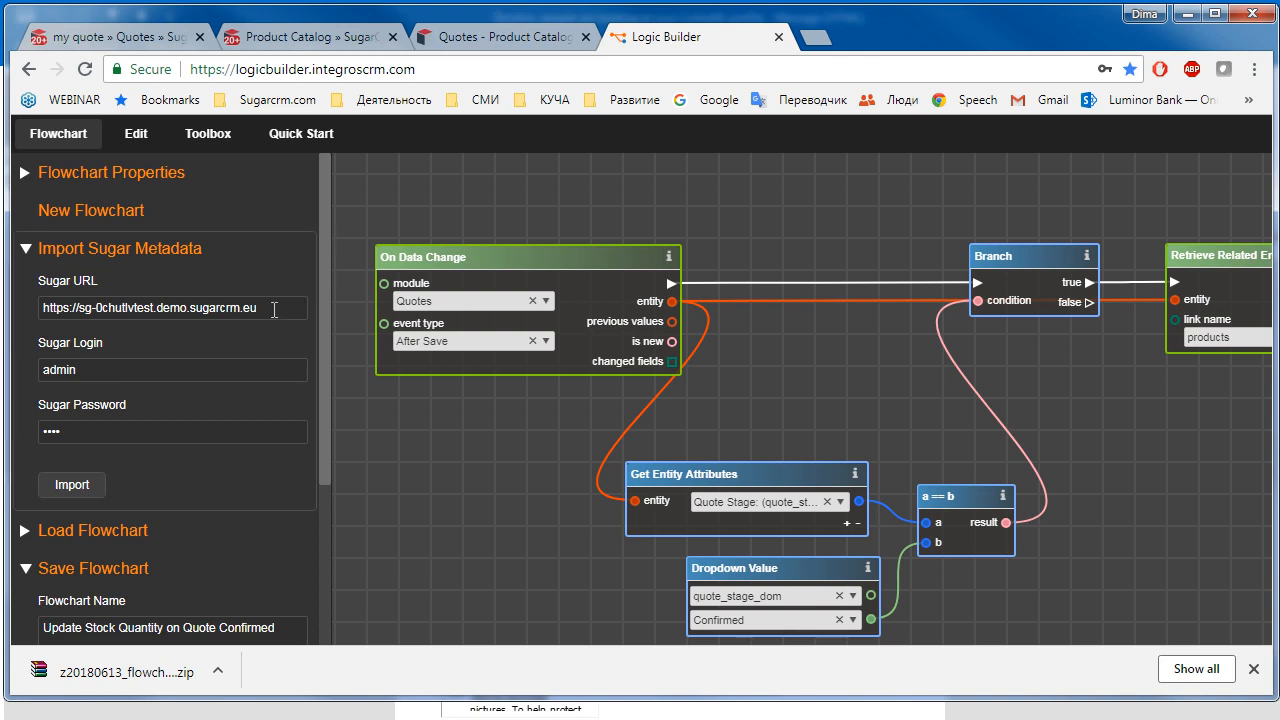
pyautogui.moveTo(266, 309); pyautogui.dragTo(24, 309)
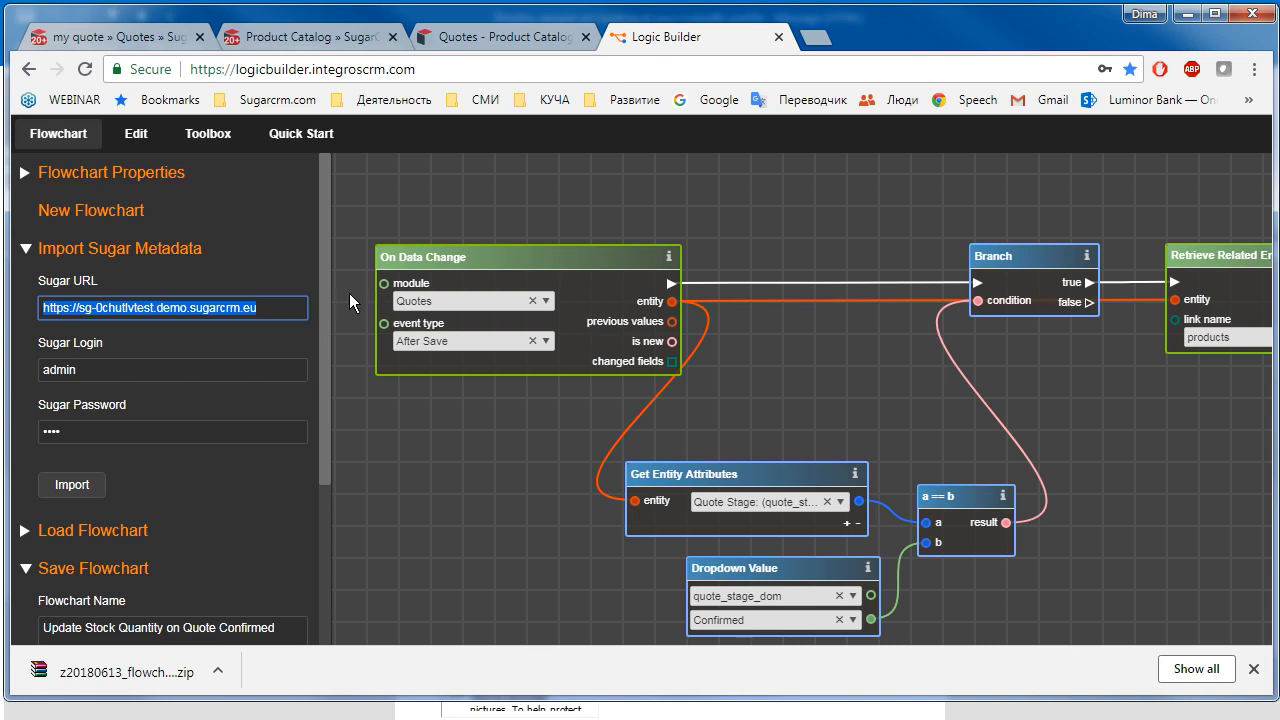
pyautogui.click(466, 414)
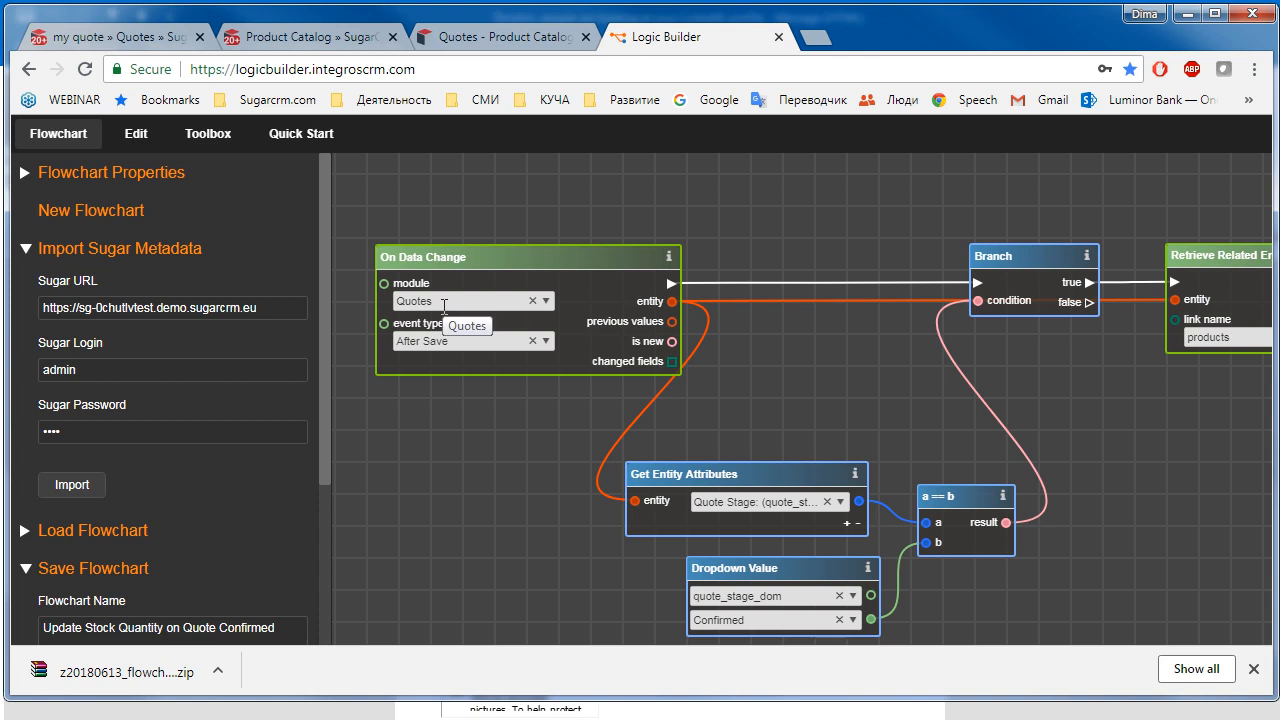
# Trace the flowchart from the Quote Stage condition through the related products loop and stock subtraction to the Save Entity block
pyautogui.moveTo(811, 396); pyautogui.dragTo(823, 320)
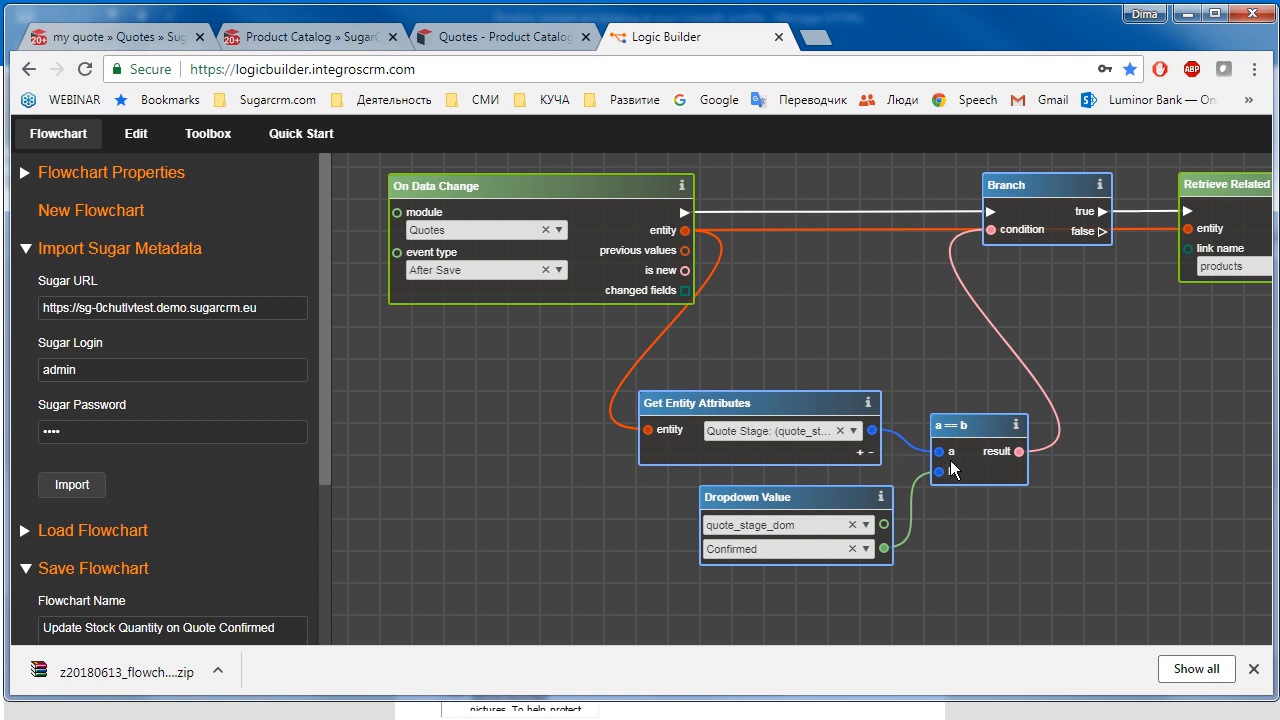
pyautogui.moveTo(1149, 460); pyautogui.dragTo(1039, 500)
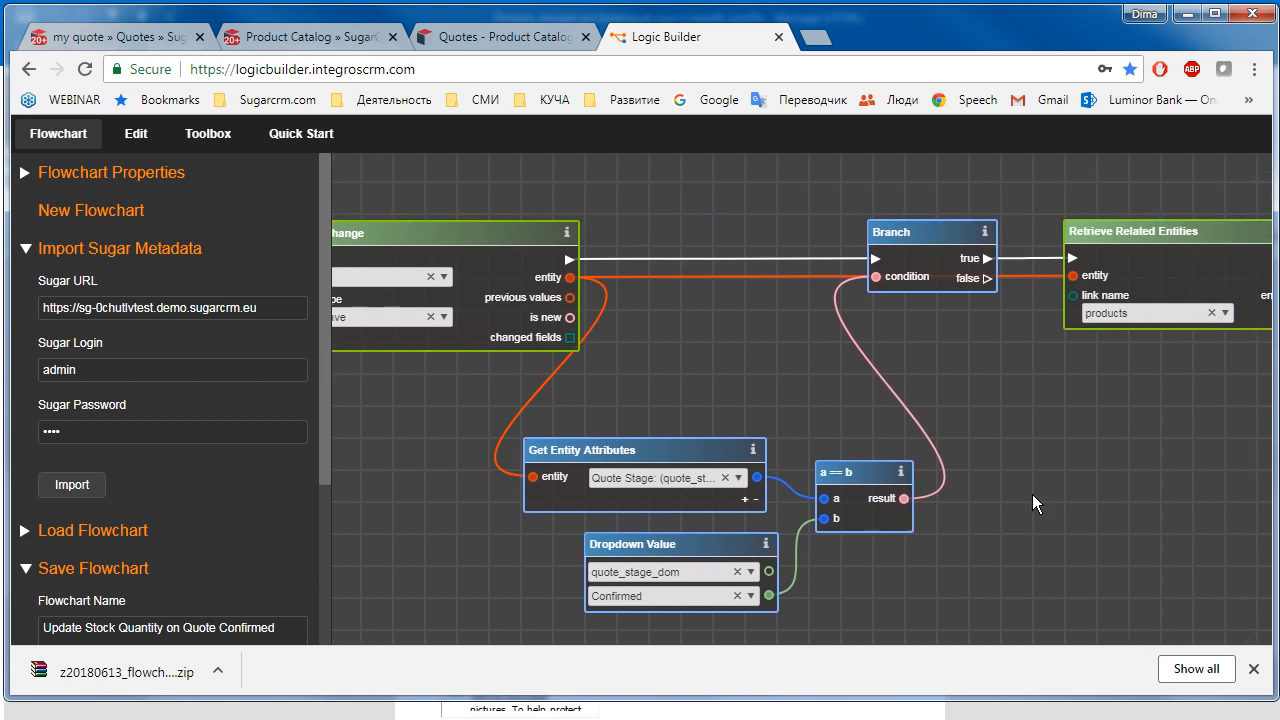
pyautogui.moveTo(1126, 421); pyautogui.dragTo(839, 426)
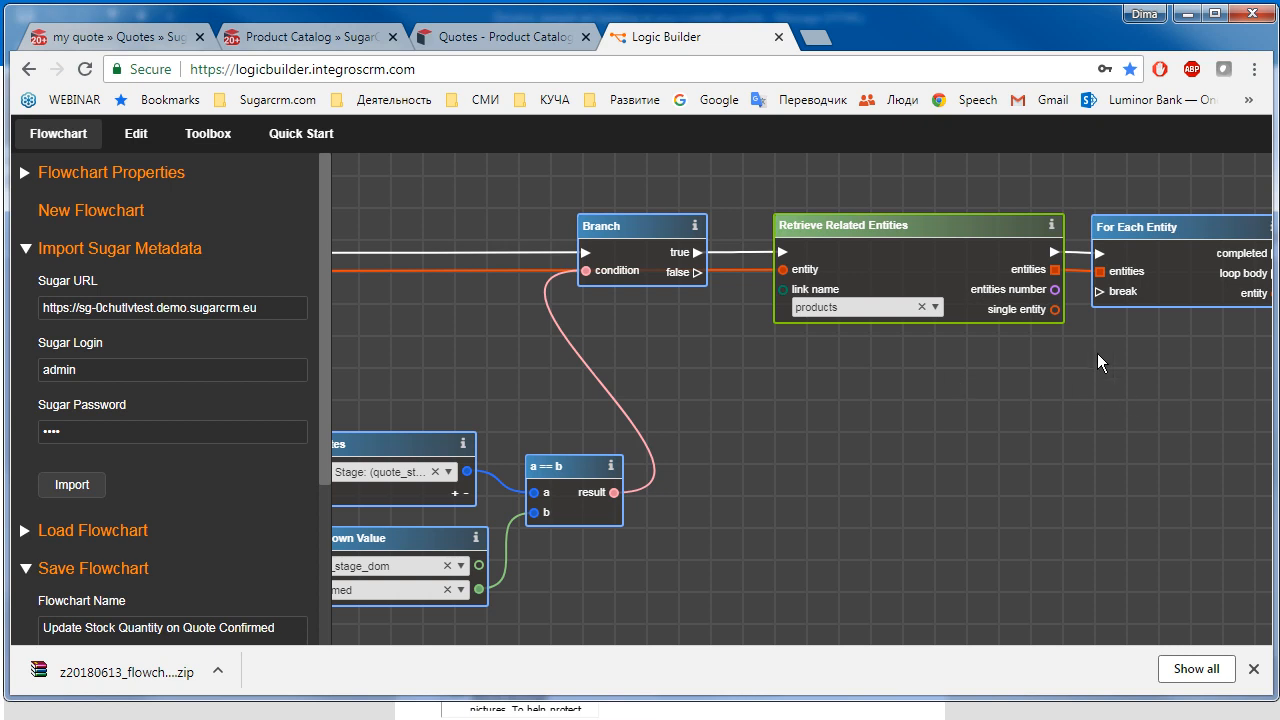
pyautogui.moveTo(1120, 418); pyautogui.dragTo(705, 416)
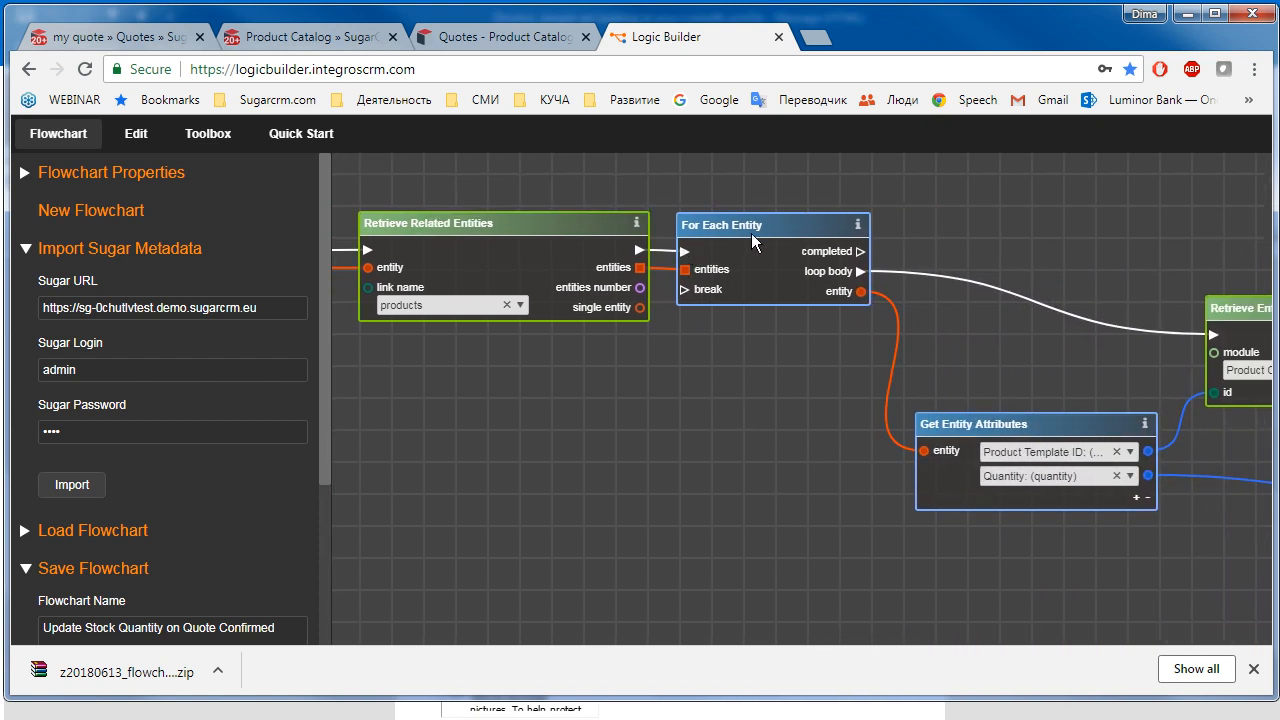
pyautogui.moveTo(1003, 559); pyautogui.dragTo(842, 540)
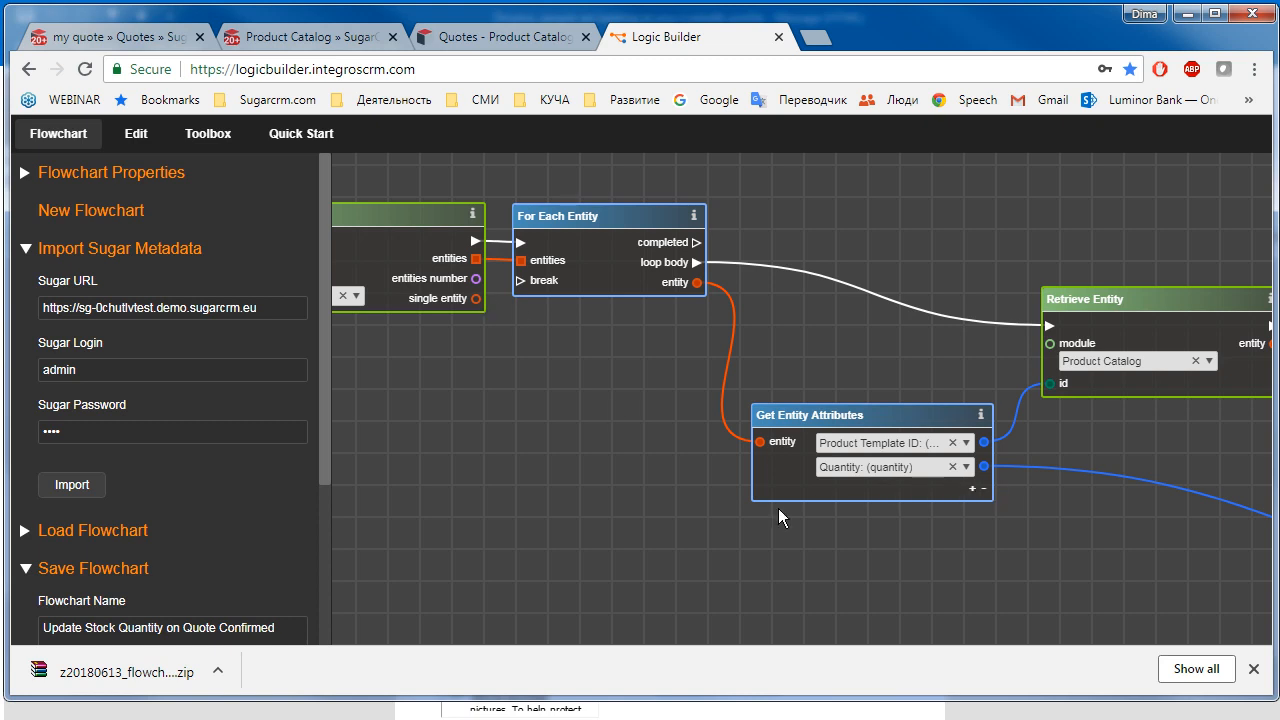
pyautogui.moveTo(1075, 554); pyautogui.dragTo(740, 561)
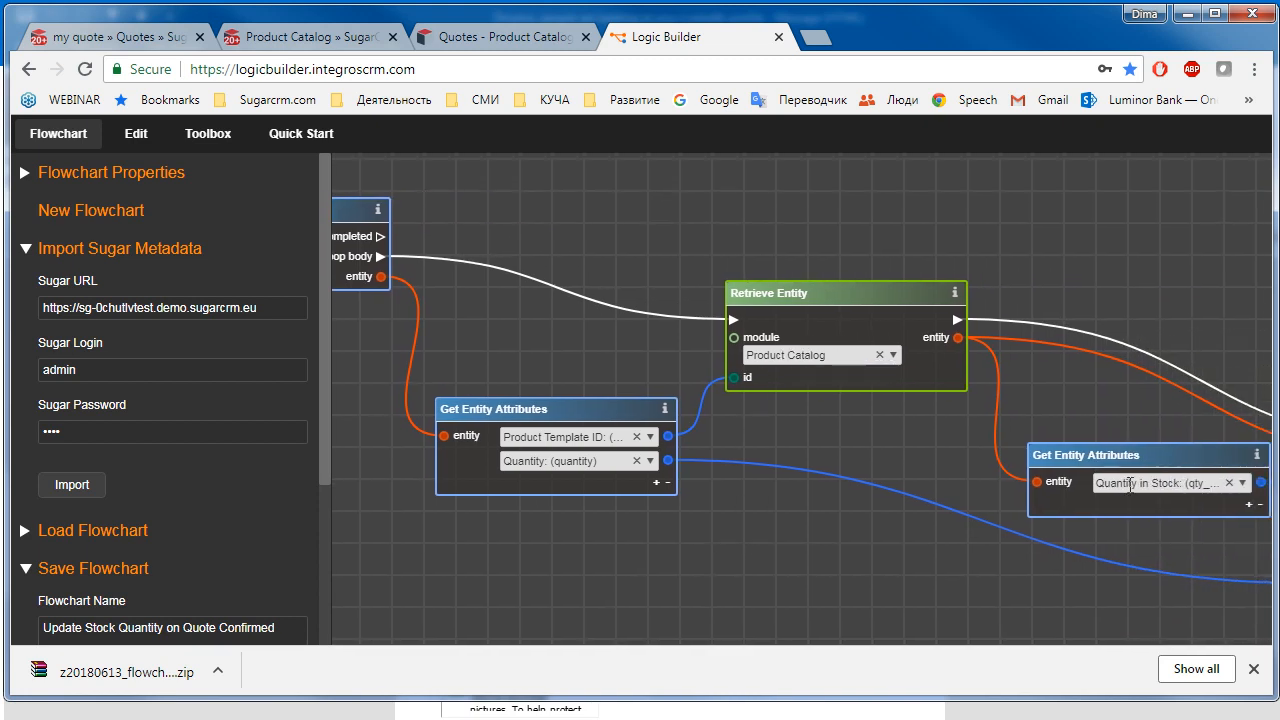
pyautogui.moveTo(1144, 510); pyautogui.dragTo(913, 450)
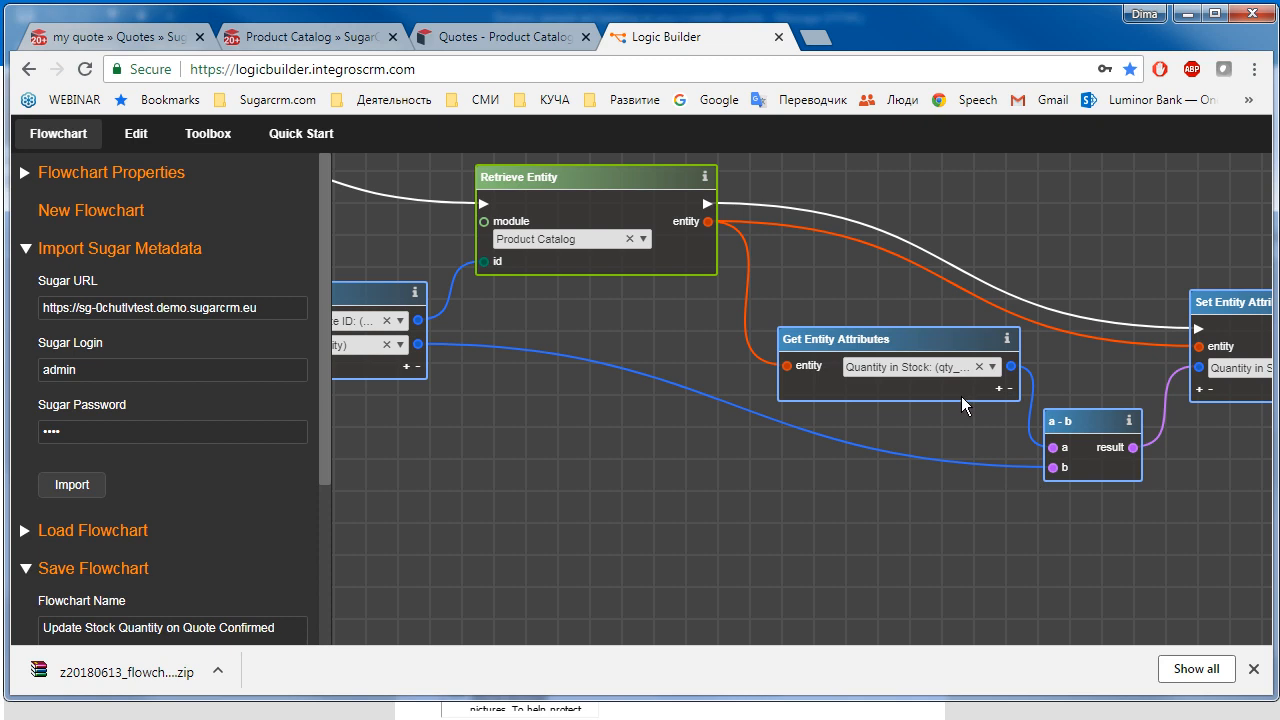
pyautogui.moveTo(1224, 458); pyautogui.dragTo(1144, 478)
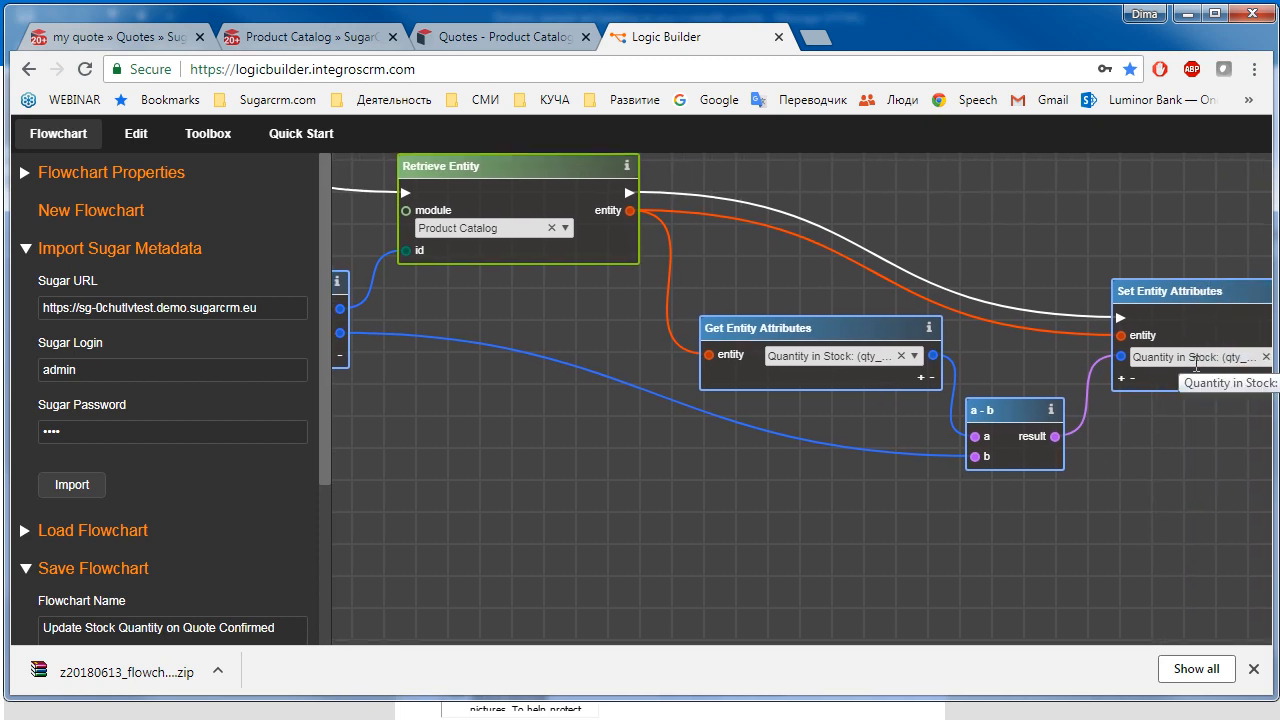
pyautogui.moveTo(1167, 481); pyautogui.dragTo(909, 470)
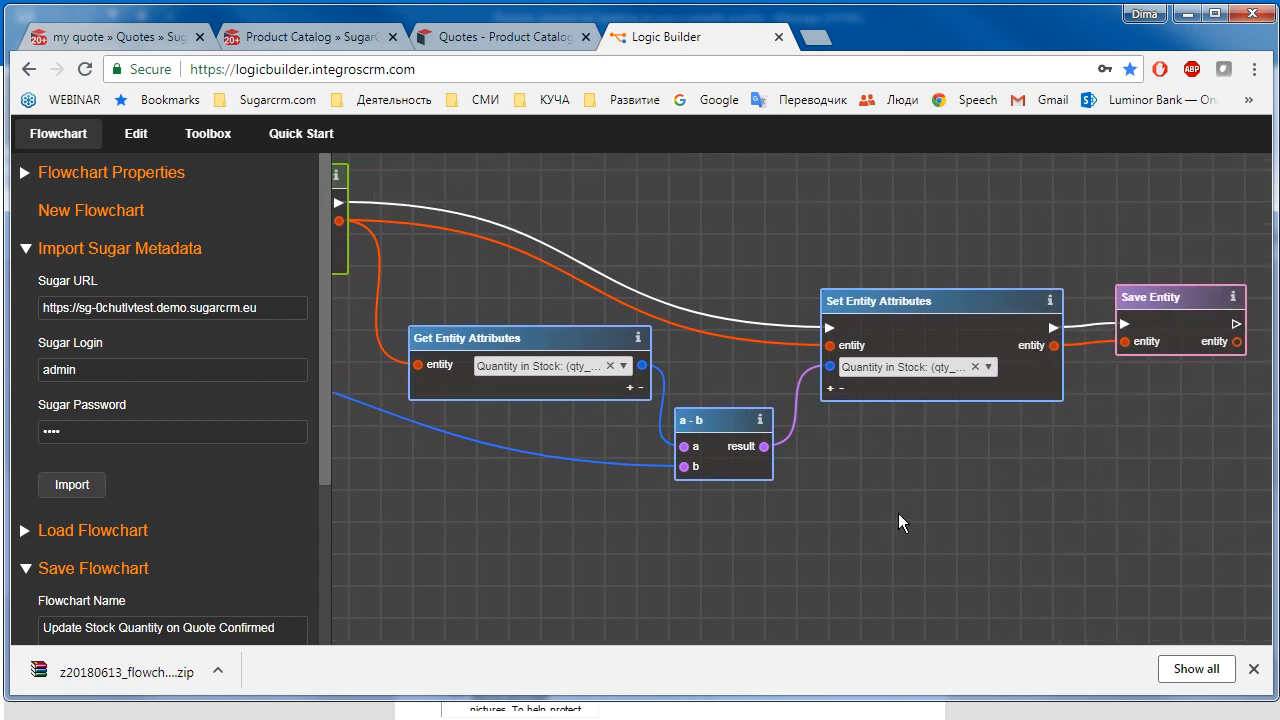
# Go back across the flowchart to its starting On Data Change block for the Quotes module
pyautogui.scroll(-3, 898, 513)
pyautogui.moveTo(610, 549); pyautogui.dragTo(951, 506)
pyautogui.moveTo(638, 498); pyautogui.dragTo(1101, 544)
pyautogui.scroll(3, 519, 390)
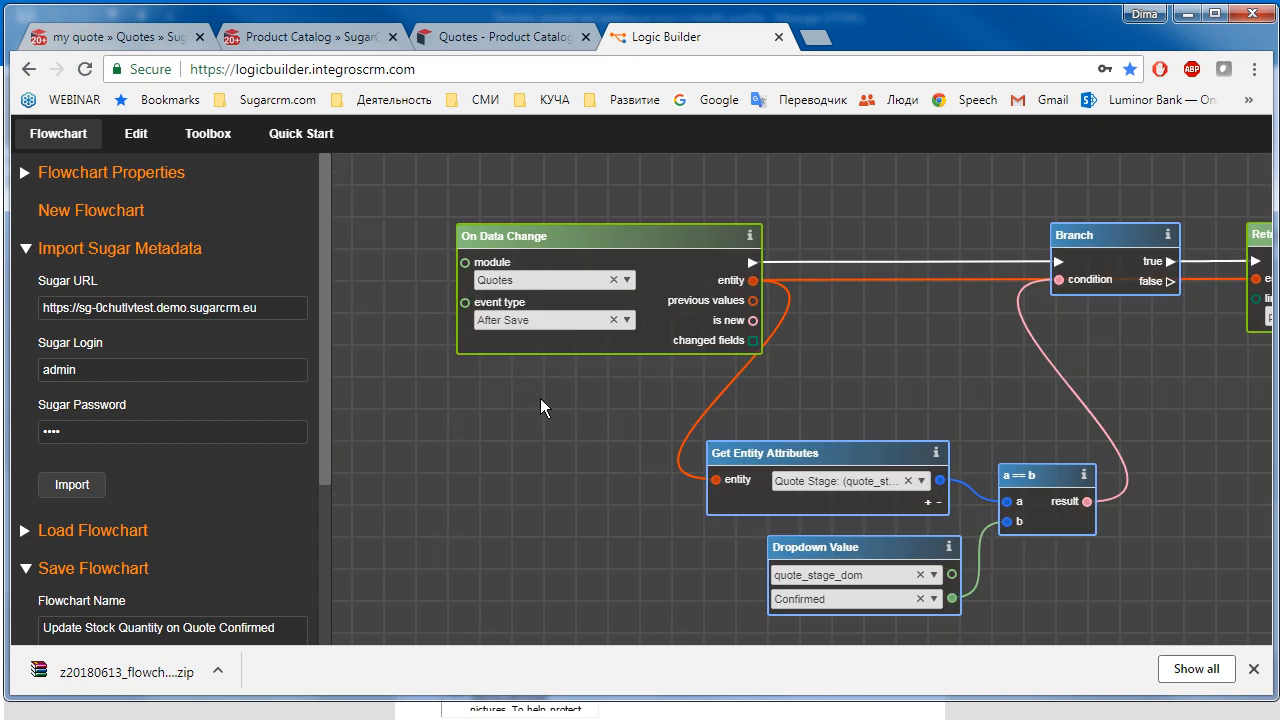
pyautogui.moveTo(540, 398); pyautogui.dragTo(537, 416)
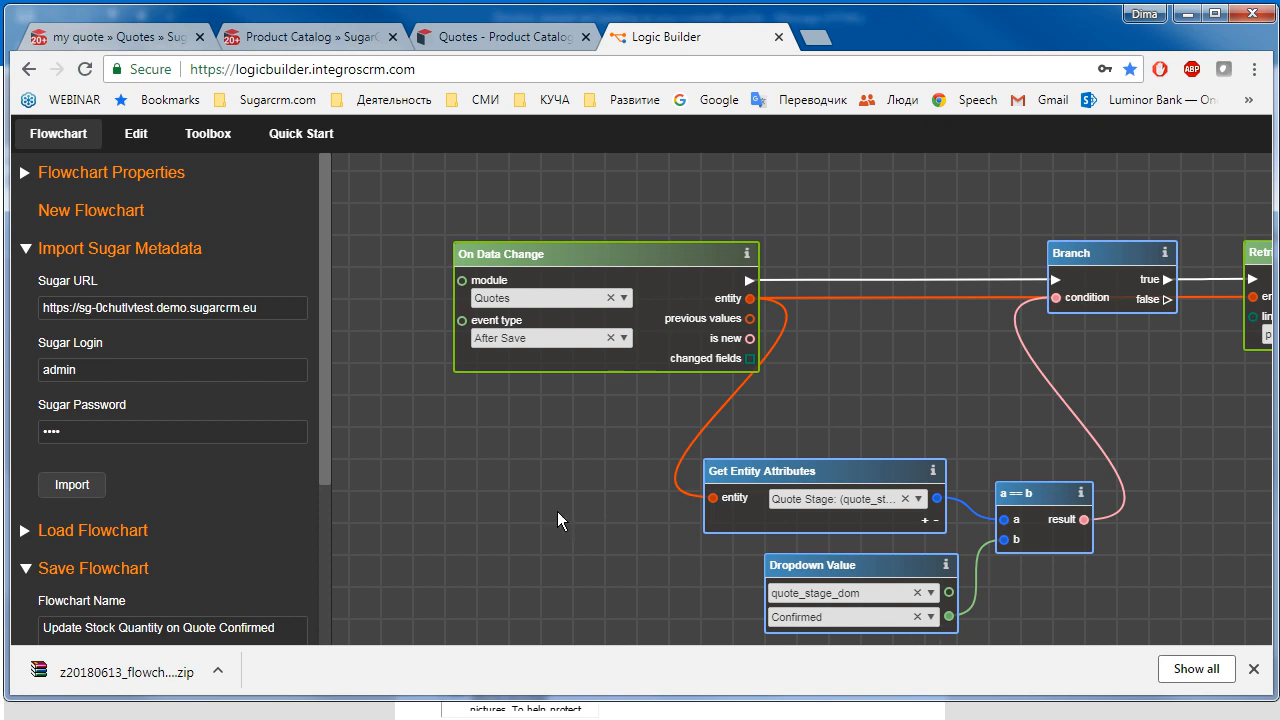
# Generate the Sugar package described as "Update Stock Quantity on Quote Confirmed" and show the downloaded flowchart zip in its folder
pyautogui.moveTo(328, 399); pyautogui.dragTo(323, 503)
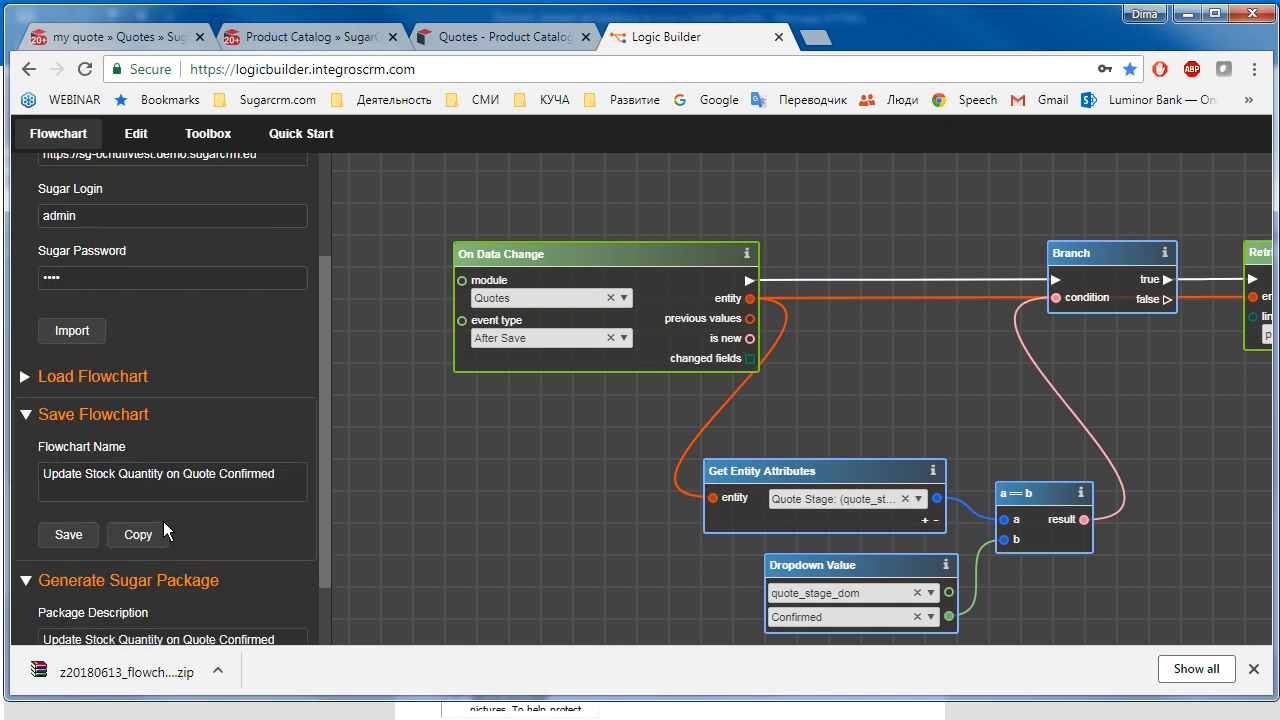
pyautogui.scroll(-1, 165, 520)
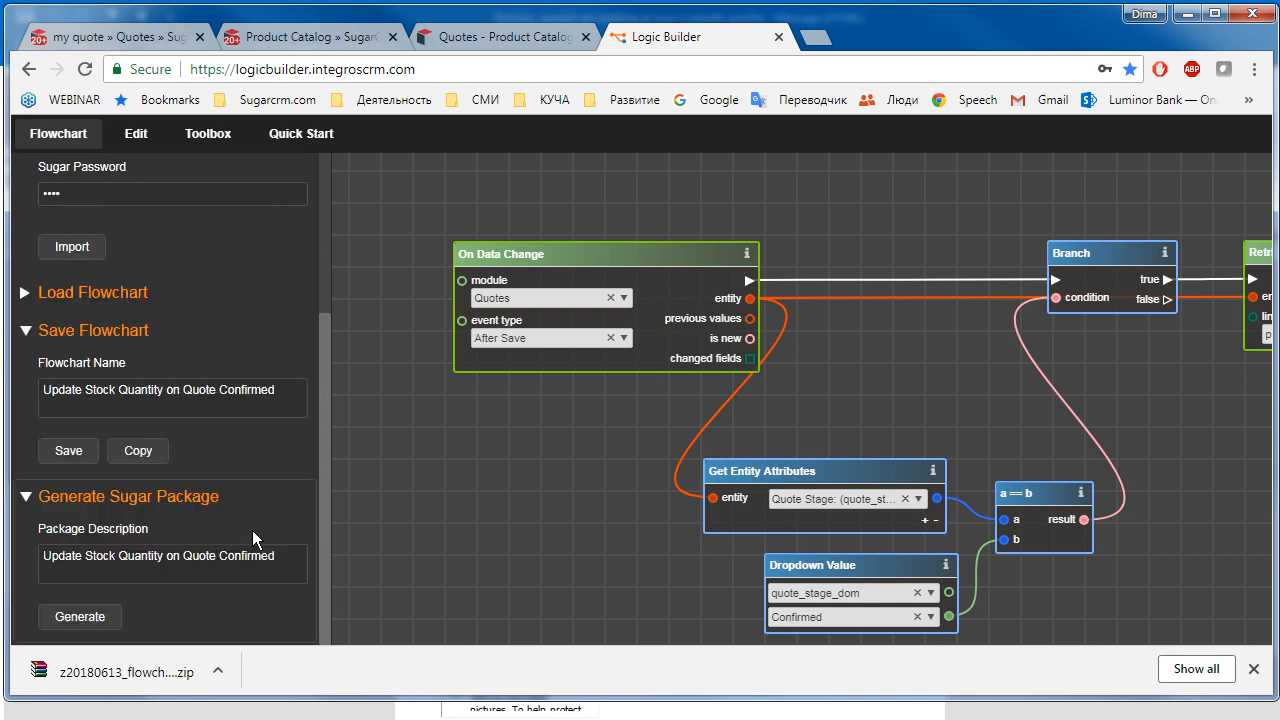
pyautogui.click(87, 619)
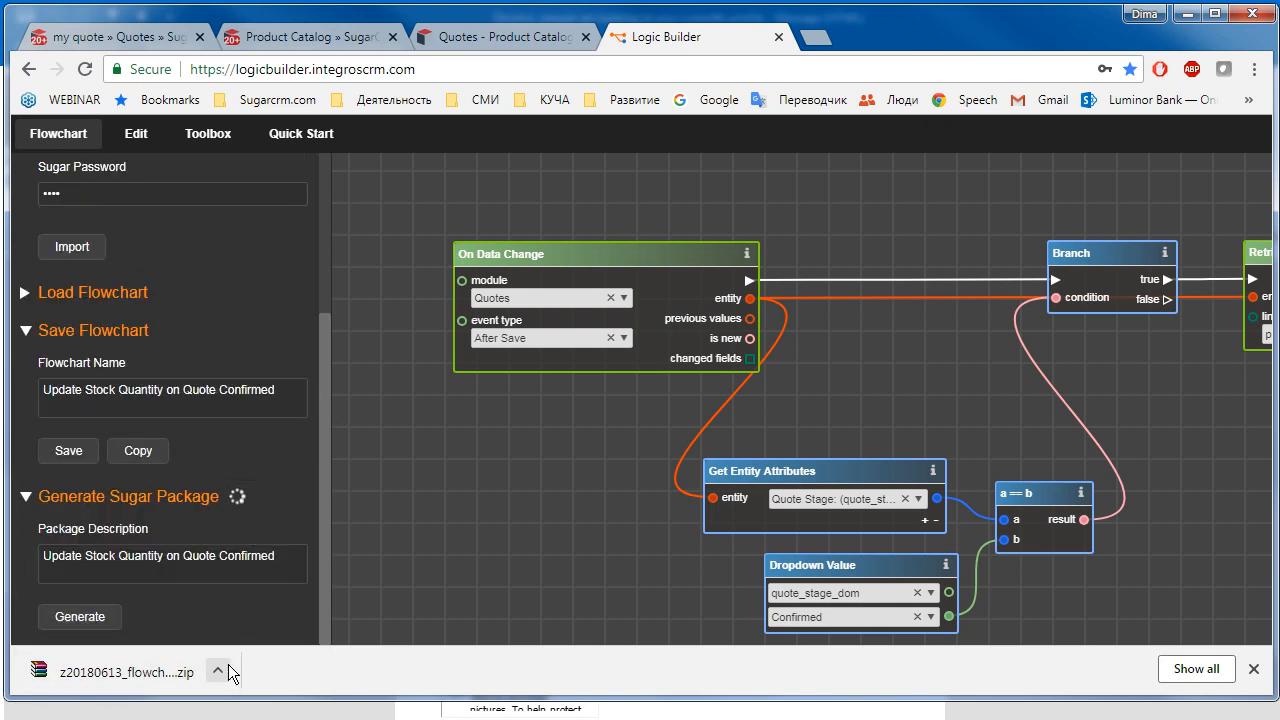
pyautogui.click(224, 669)
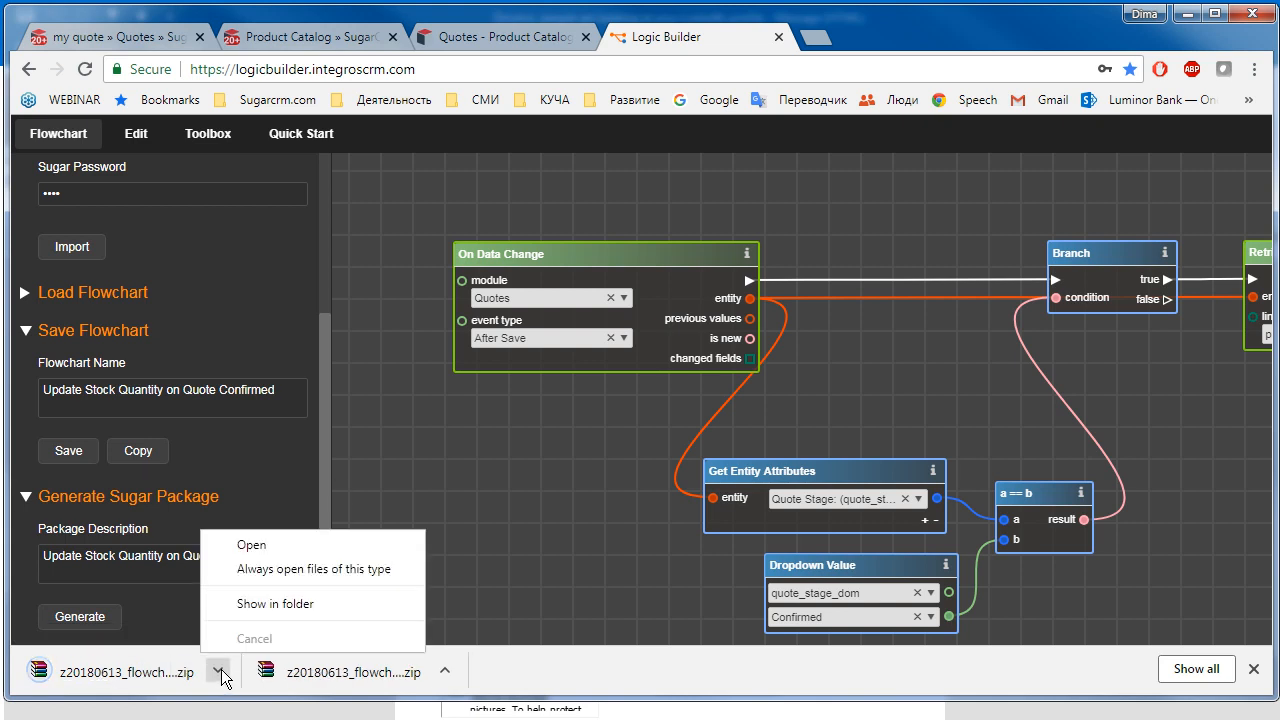
pyautogui.click(259, 604)
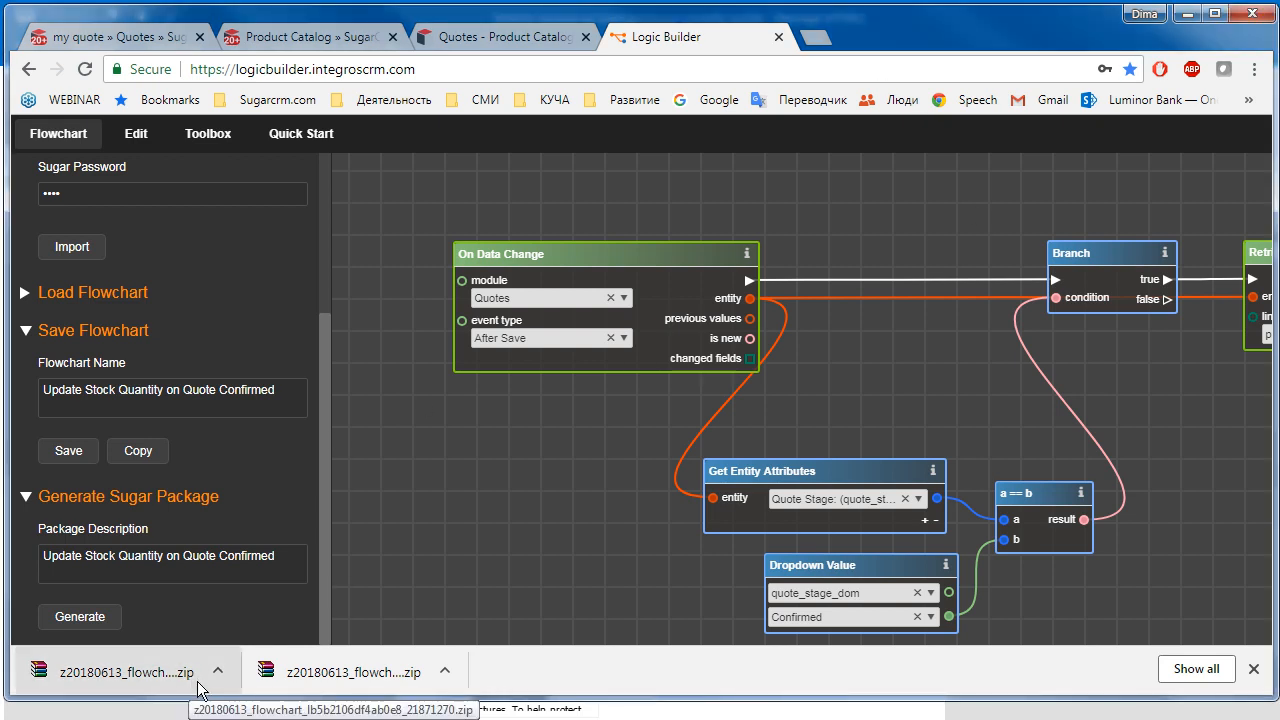
# Switch to SugarCRM and open the Module Loader from the Developer Tools section of Administration
pyautogui.click(307, 40)
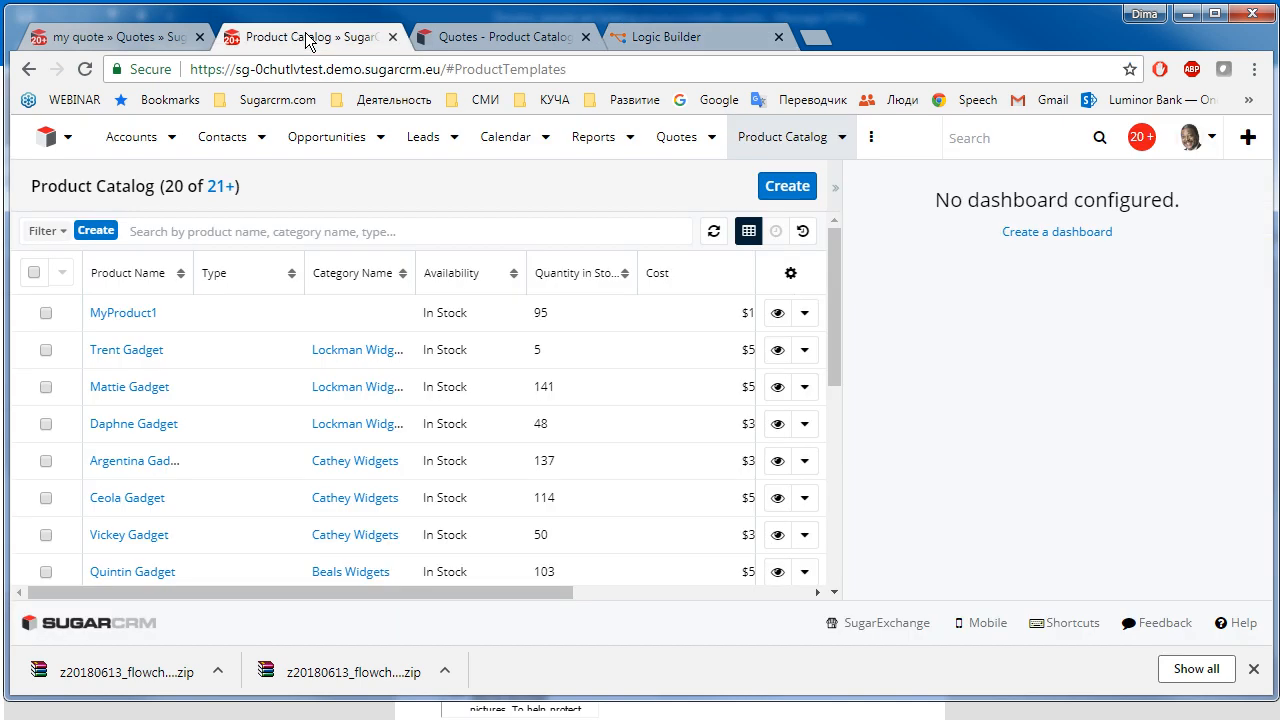
pyautogui.click(1197, 146)
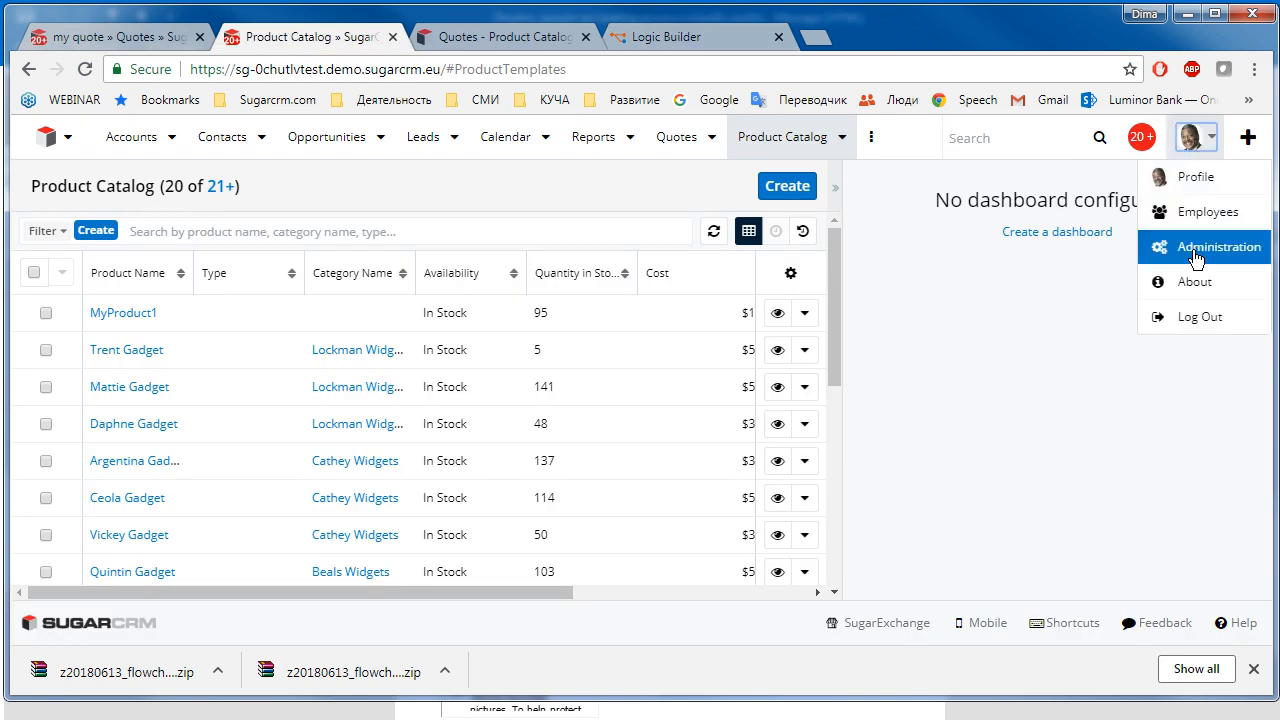
pyautogui.click(1170, 246)
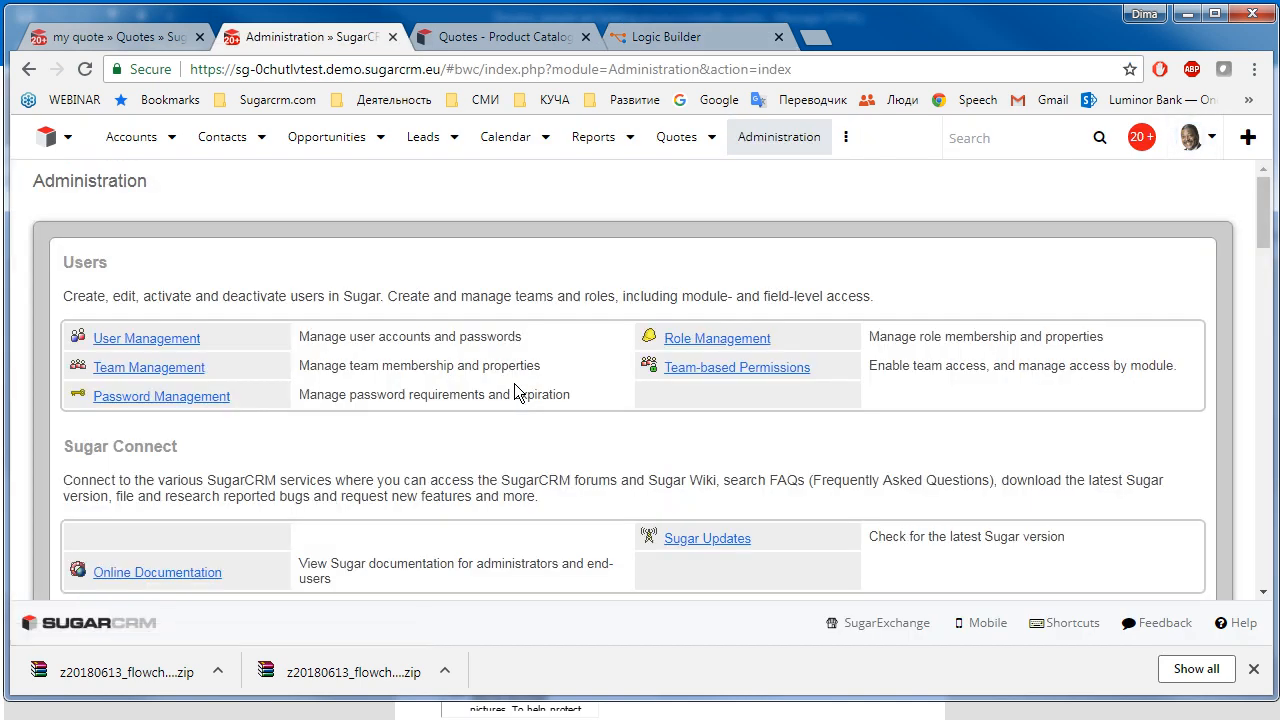
pyautogui.scroll(-2, 535, 405)
pyautogui.scroll(-2, 166, 479)
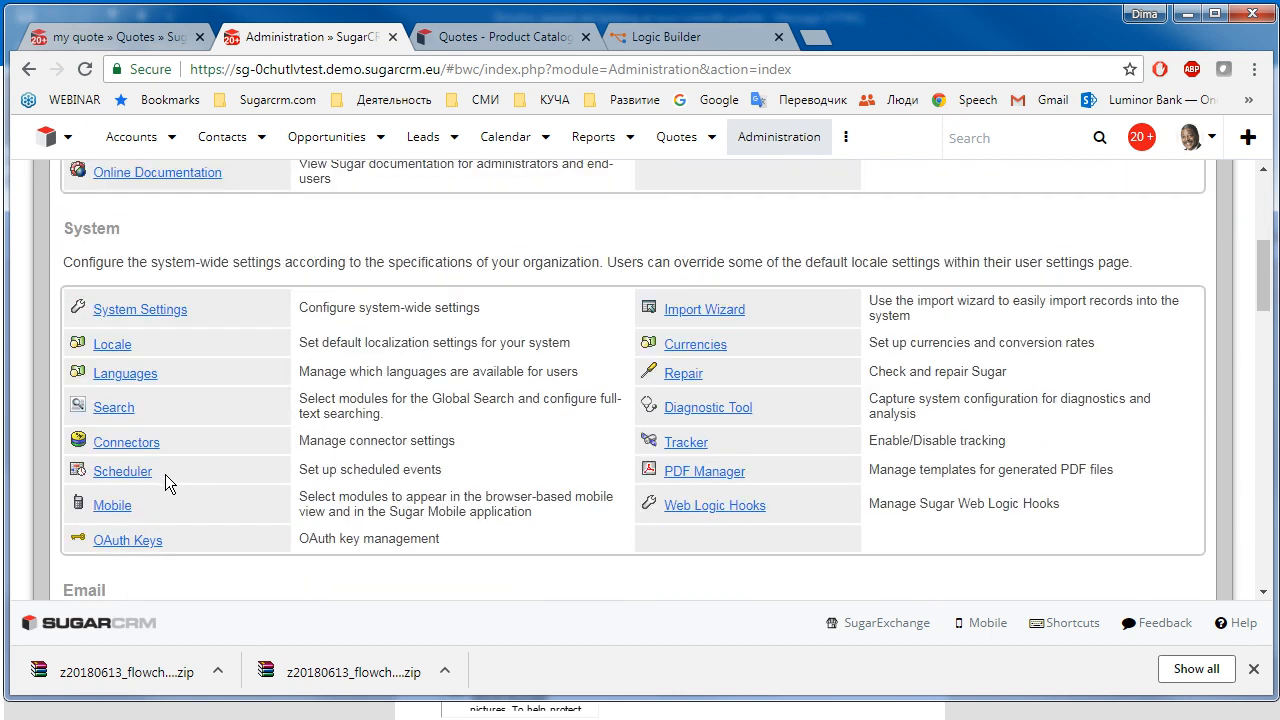
pyautogui.scroll(-2, 165, 470)
pyautogui.scroll(-3, 181, 472)
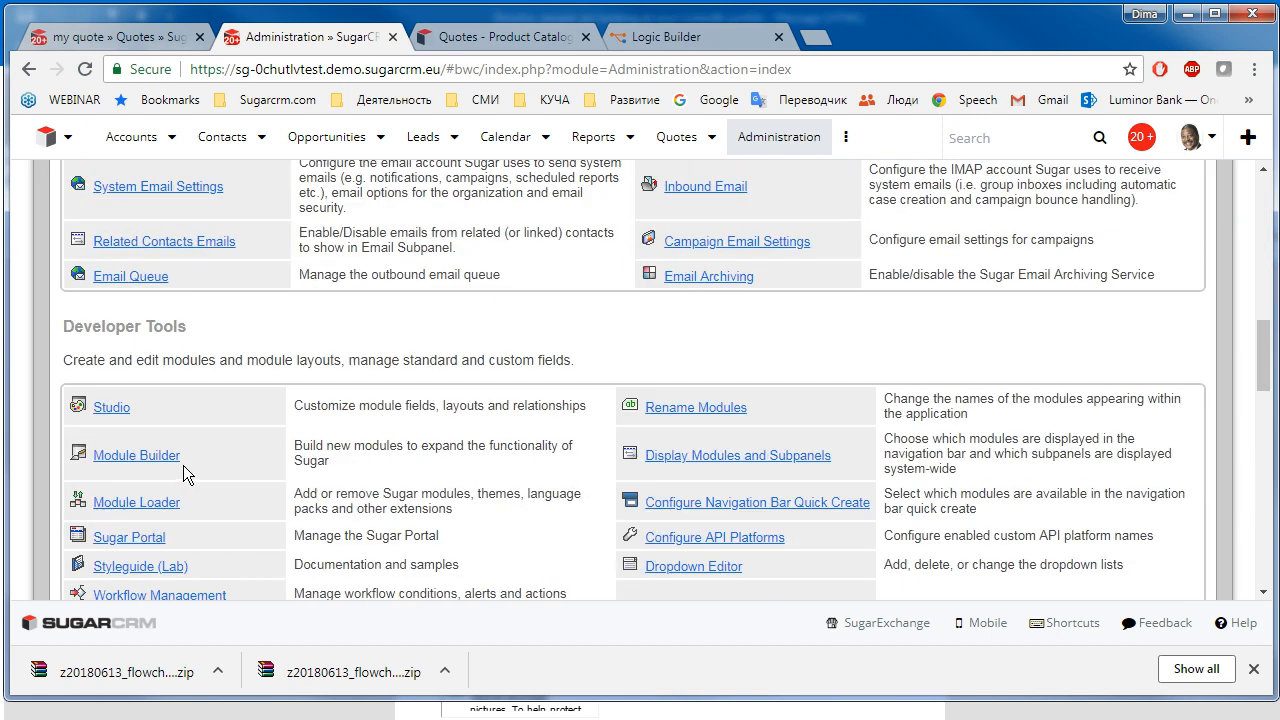
pyautogui.click(155, 506)
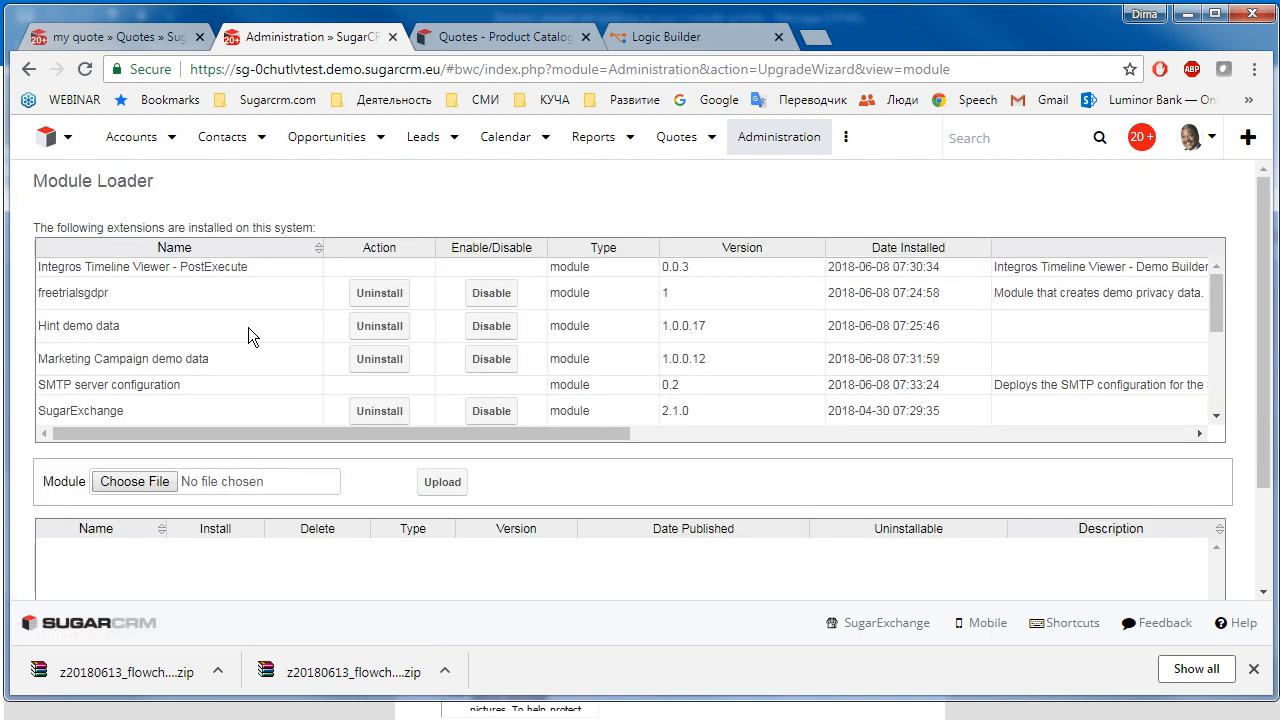
# Examine the name and description of the z20180613_flowchart package among the installed extensions
pyautogui.scroll(-6, 251, 337)
pyautogui.moveTo(44, 271); pyautogui.dragTo(330, 281)
pyautogui.moveTo(1000, 273); pyautogui.dragTo(869, 267)
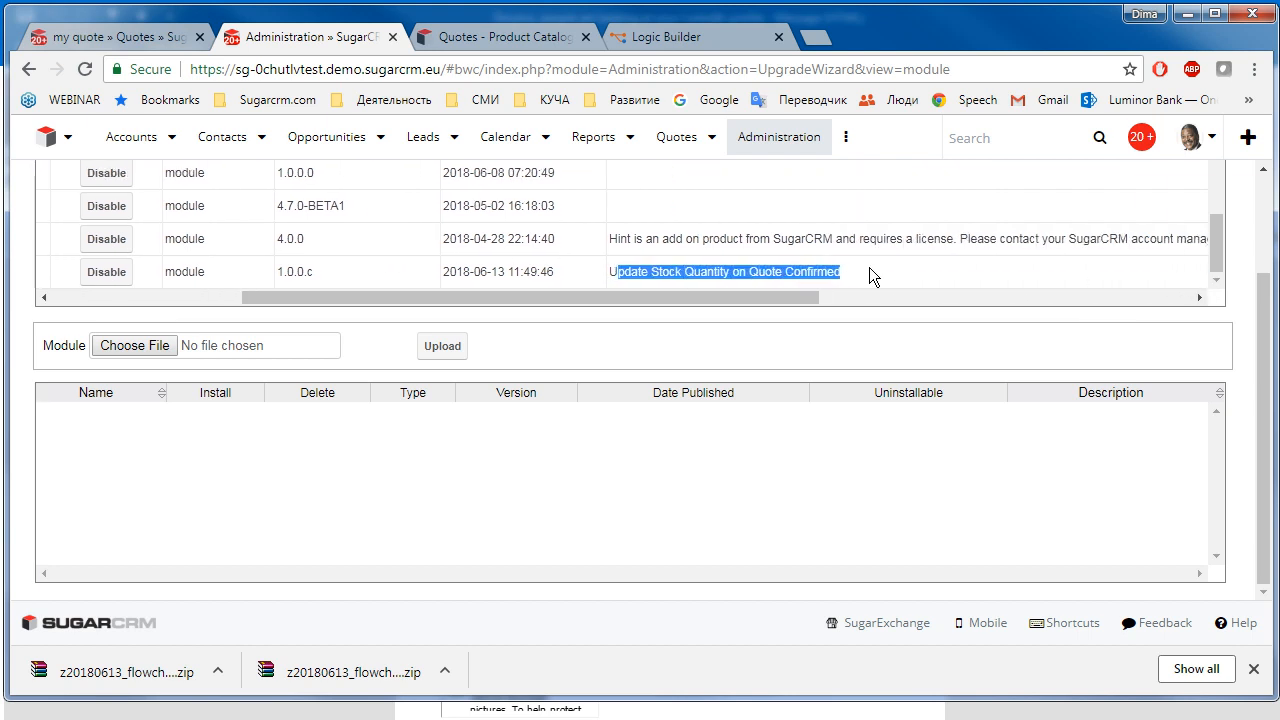
pyautogui.moveTo(796, 299); pyautogui.dragTo(397, 288)
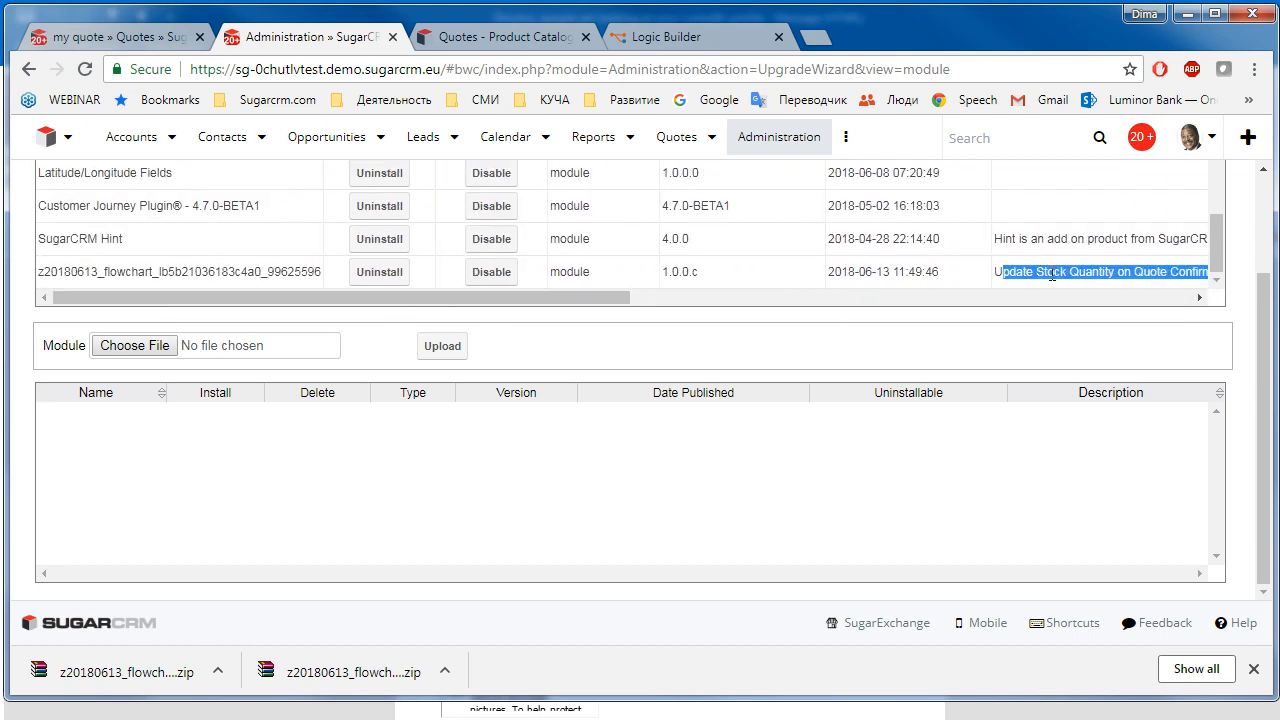
pyautogui.click(990, 317)
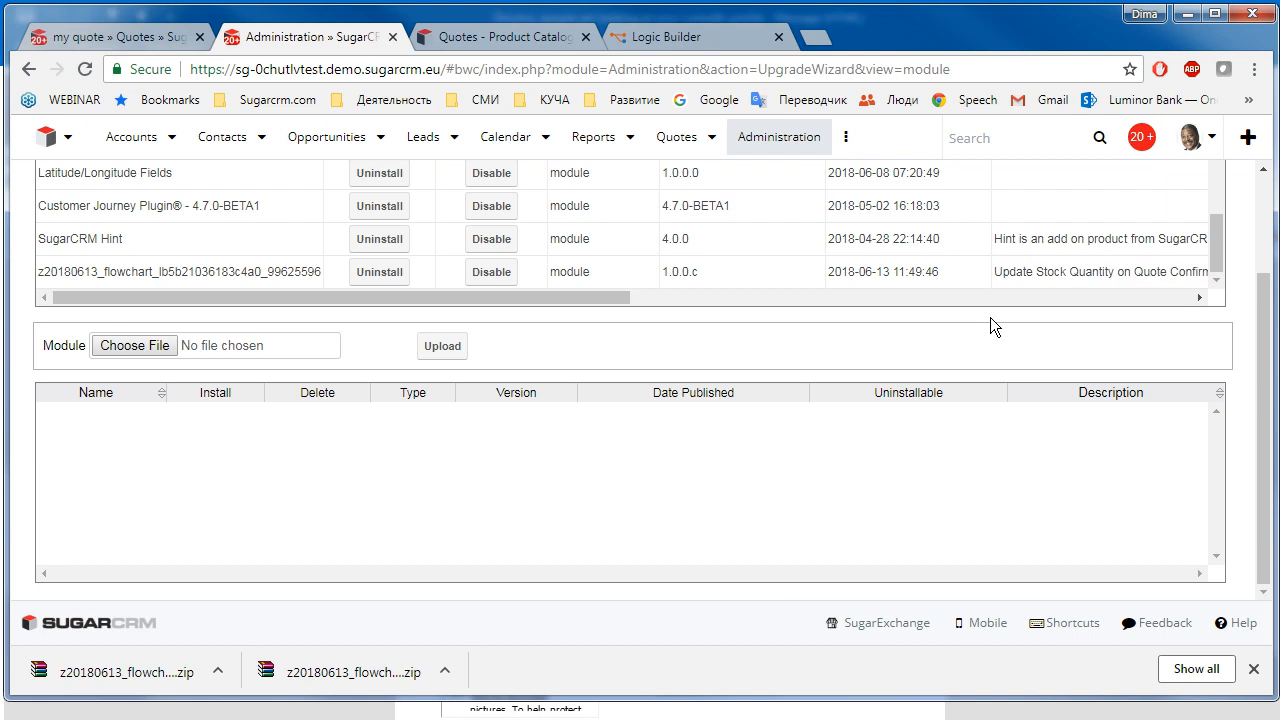
# Return to Logic Builder and review the opening blocks of the flowchart, from On Data Change to Retrieve Related Entities
pyautogui.click(668, 37)
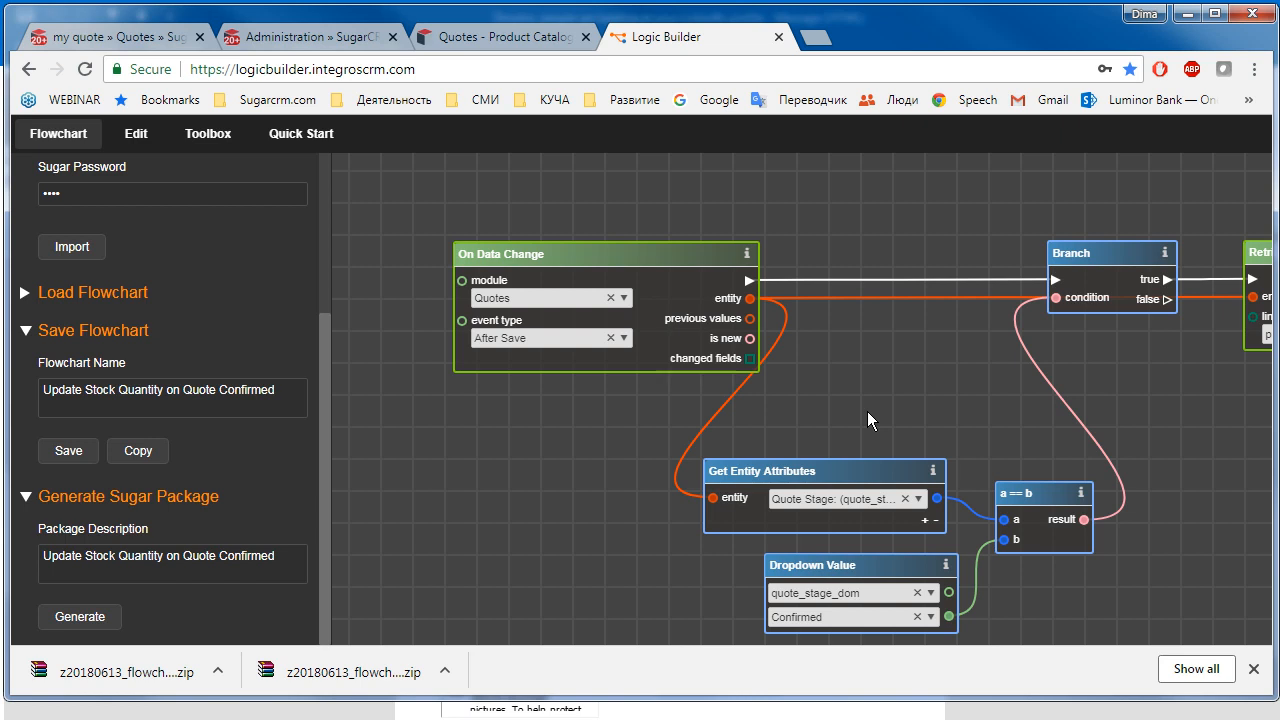
pyautogui.moveTo(911, 386); pyautogui.dragTo(801, 350)
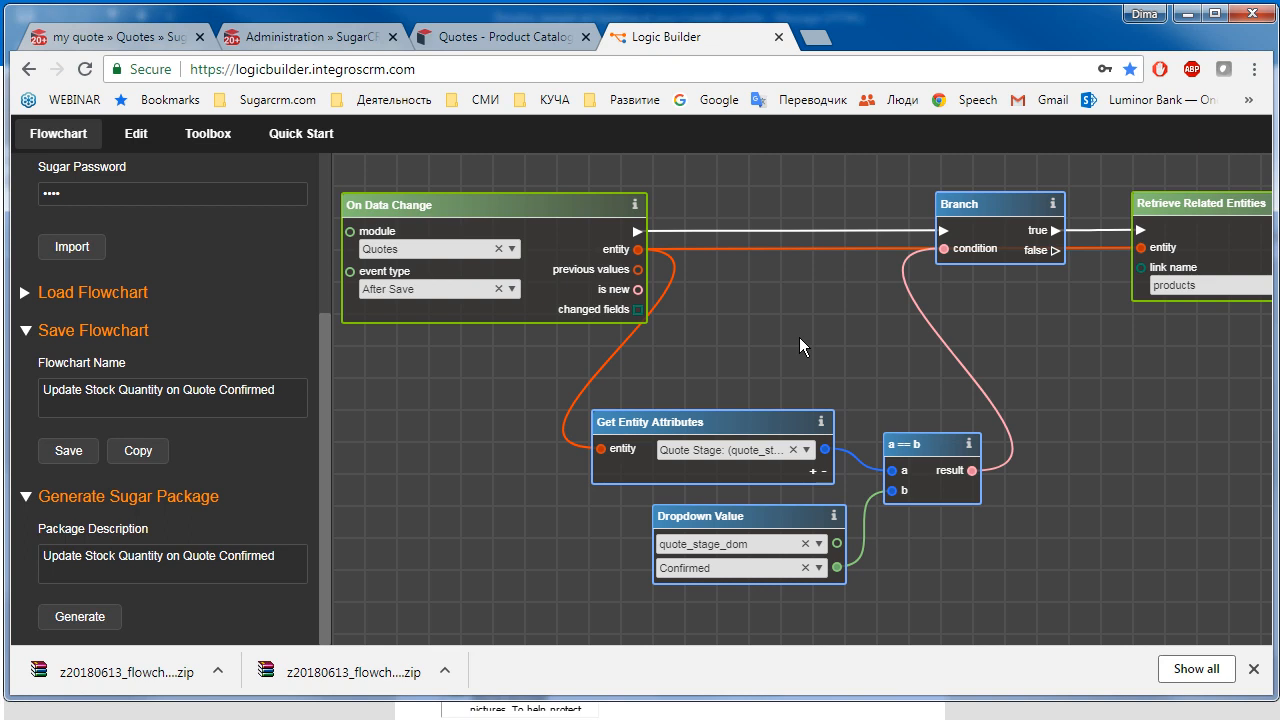